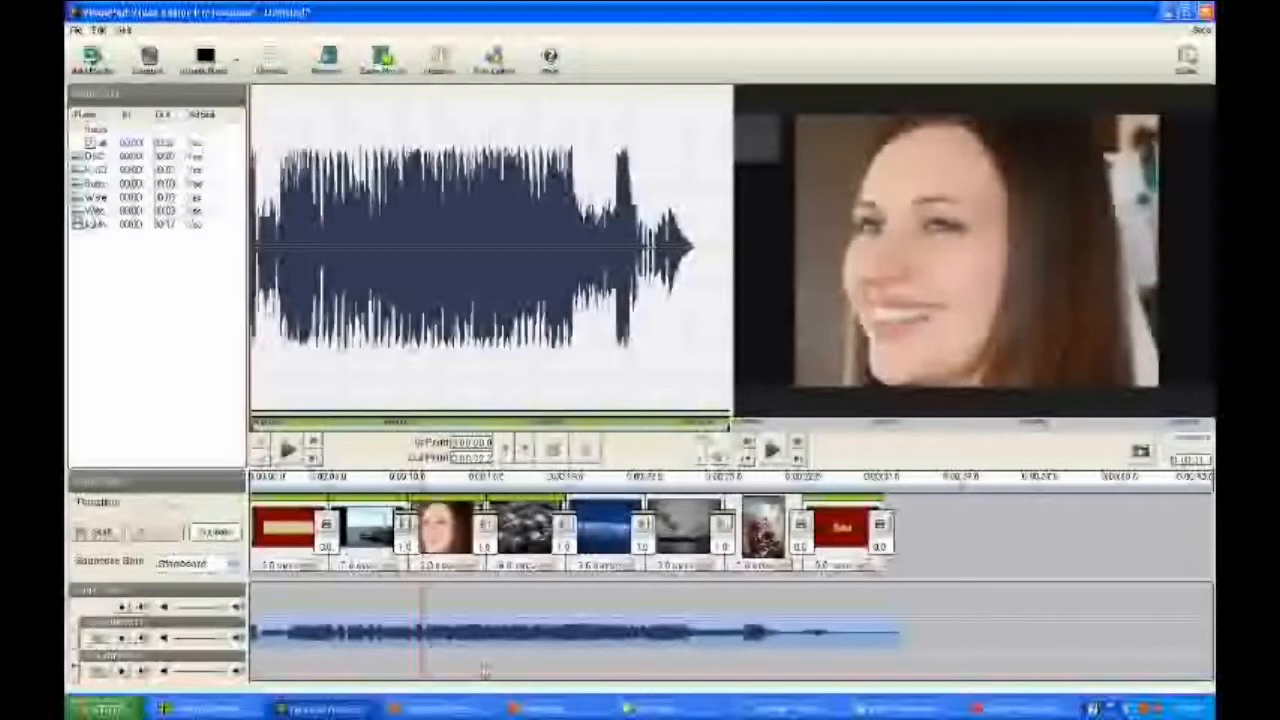
Step: Add a fade-in and a fade-out to the music clip on the soundtrack, using the default fade lengths
right_click(478, 636)
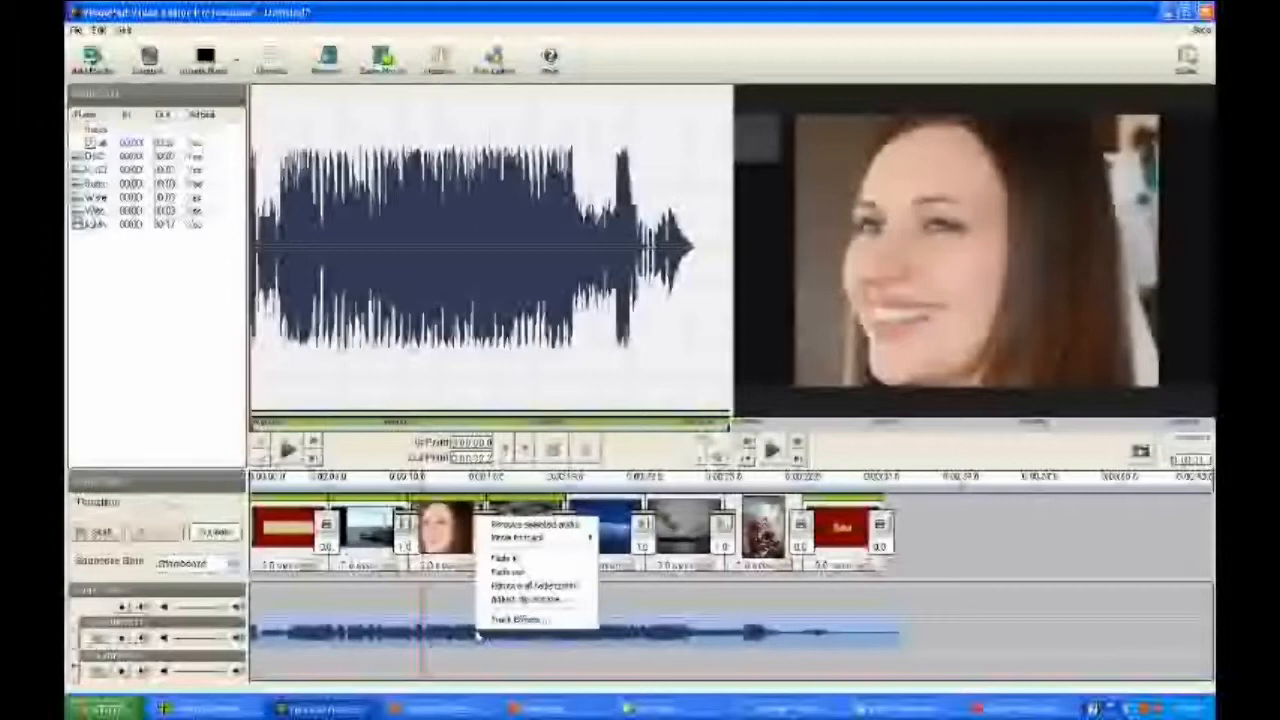
left_click(505, 558)
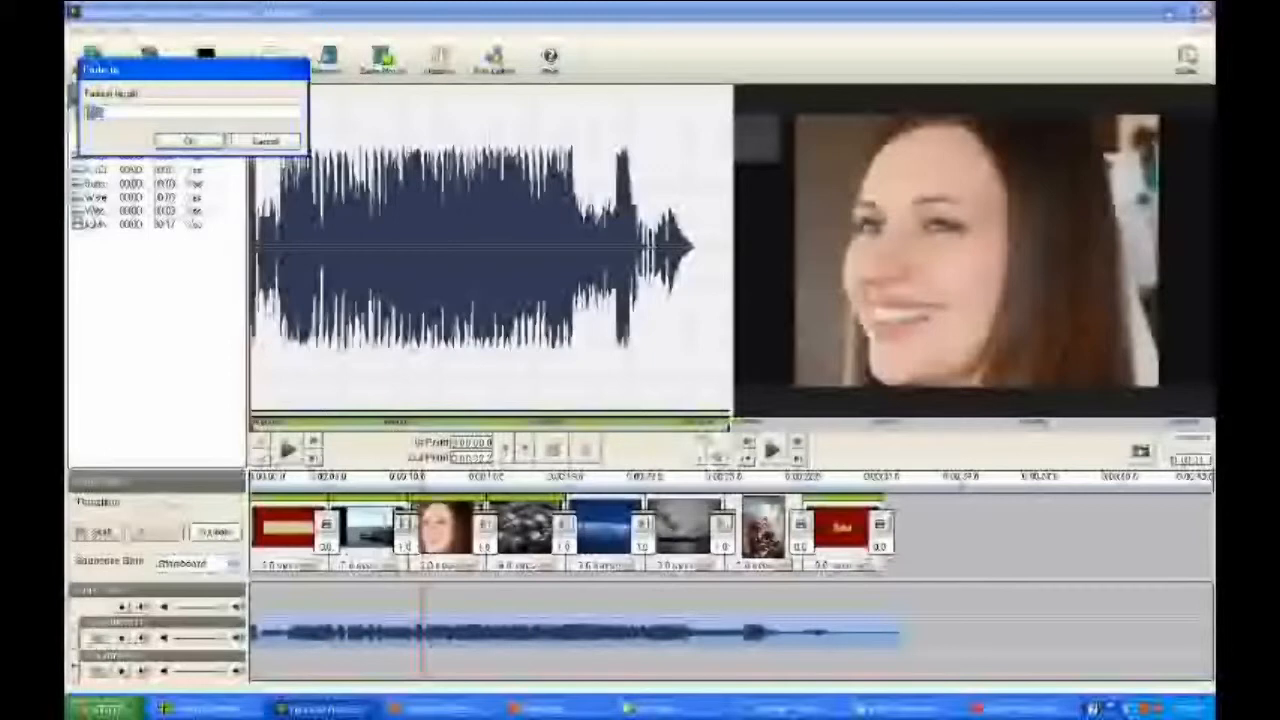
left_click(188, 141)
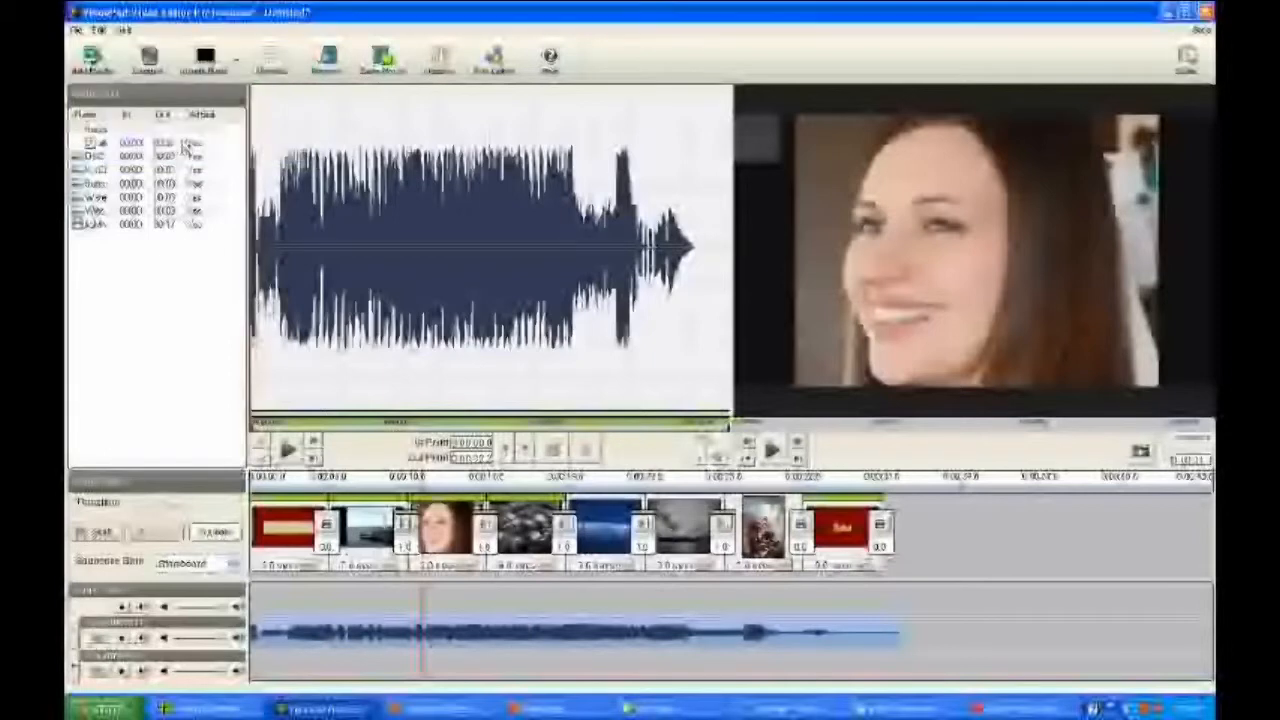
right_click(565, 633)
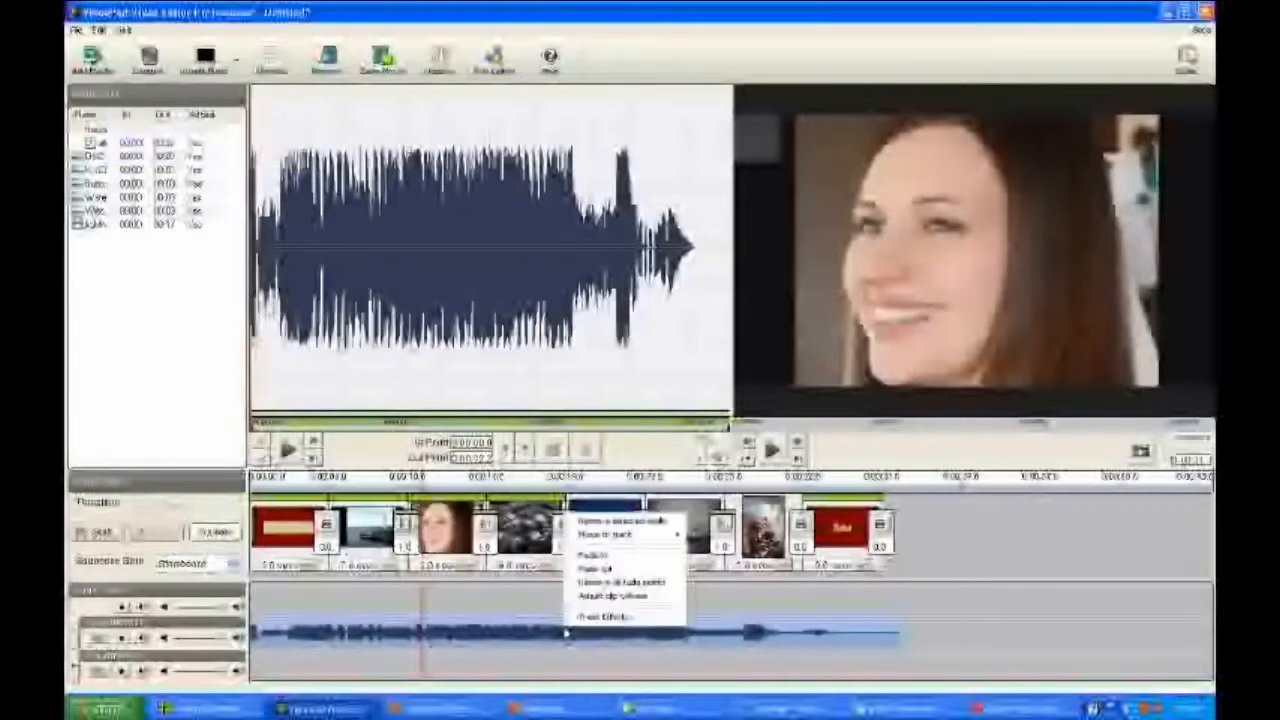
left_click(600, 569)
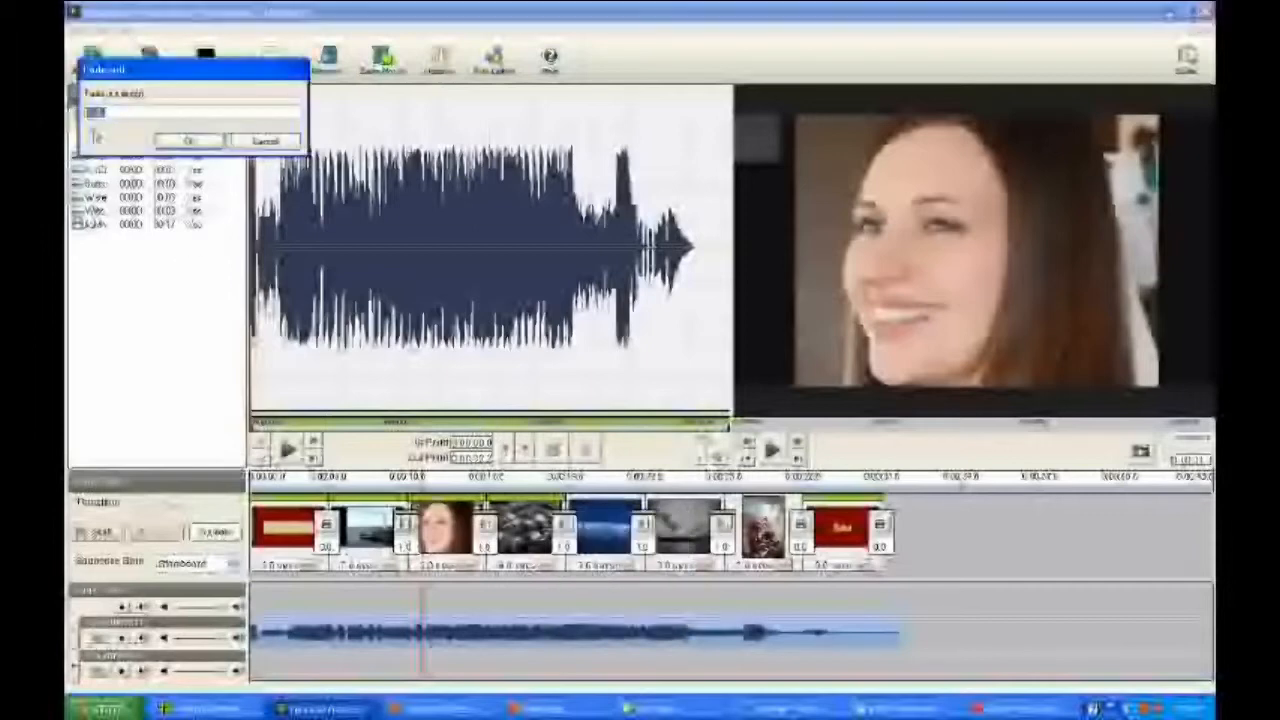
left_click(198, 142)
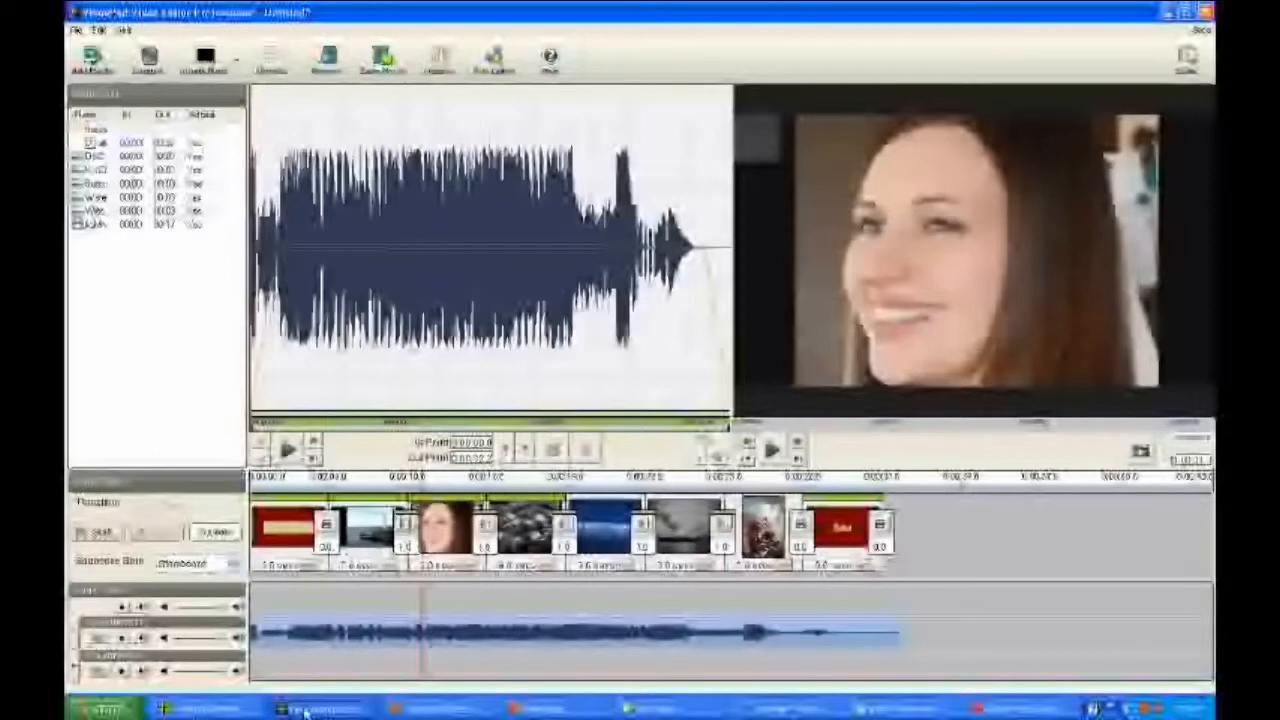
Step: Add a Reverb effect with the Hangar preset to the music track's effect chain and apply it
left_click(122, 640)
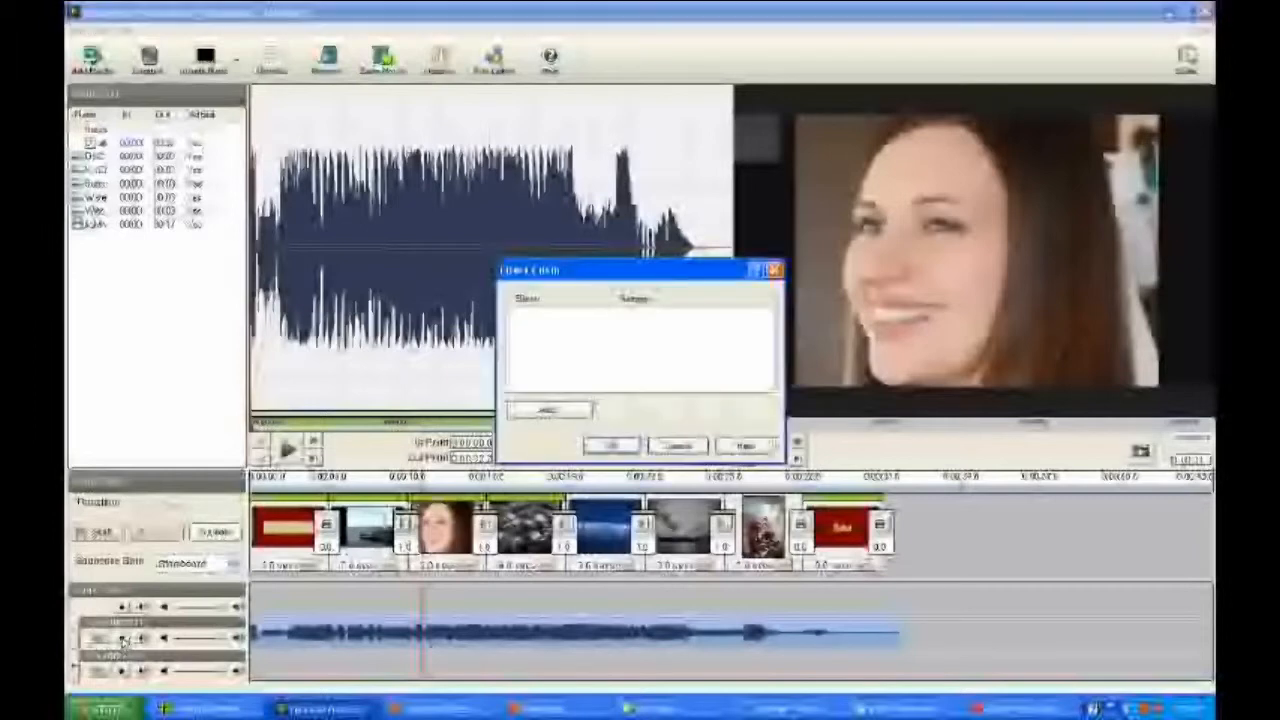
left_click(548, 411)
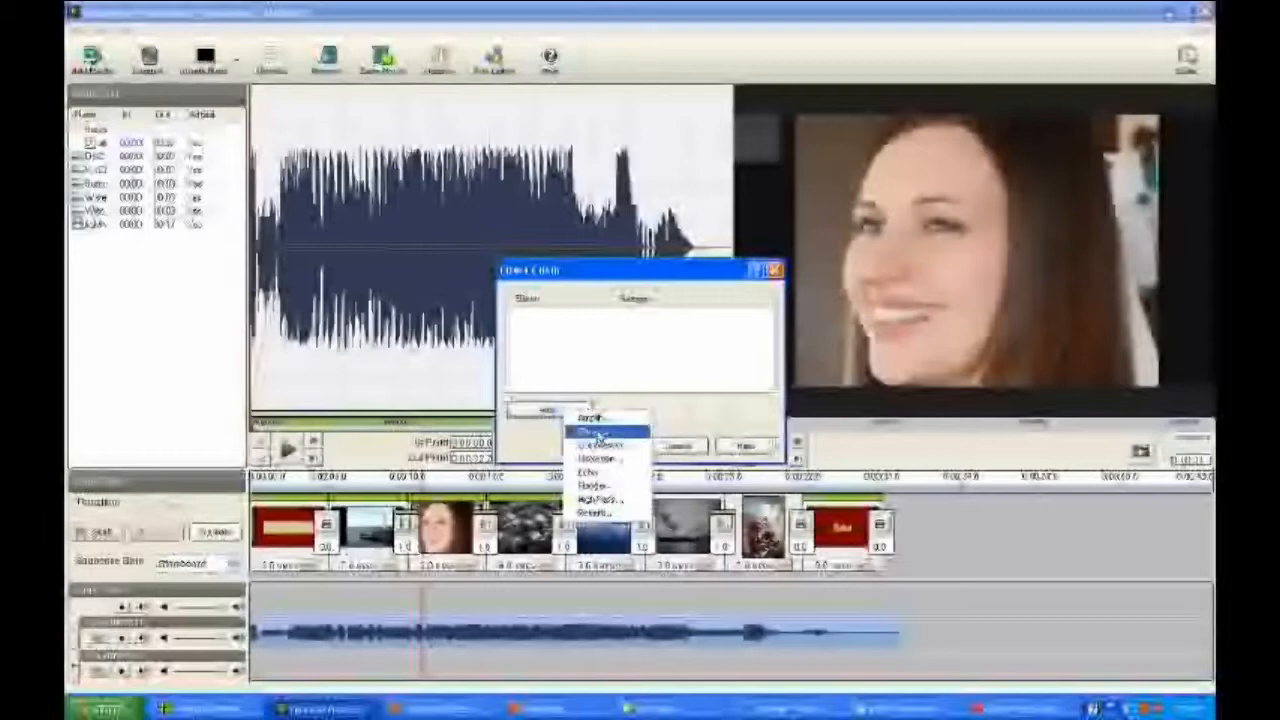
left_click(608, 514)
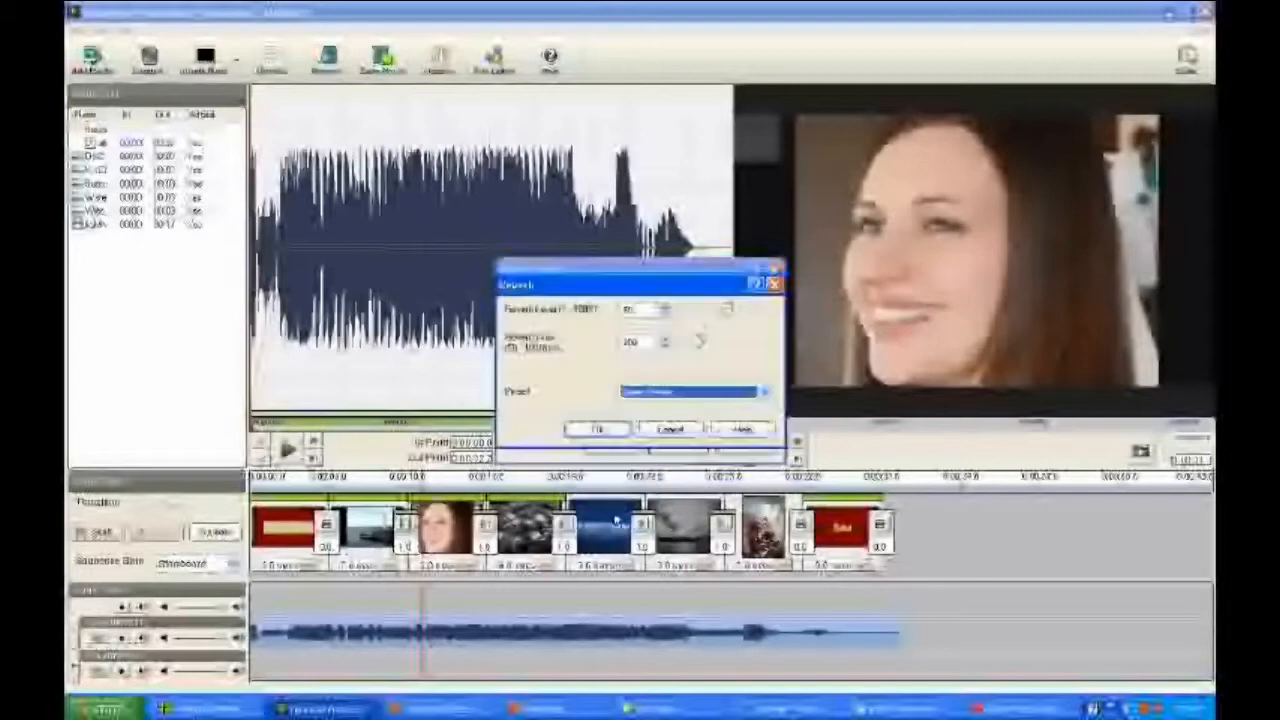
left_click(765, 393)
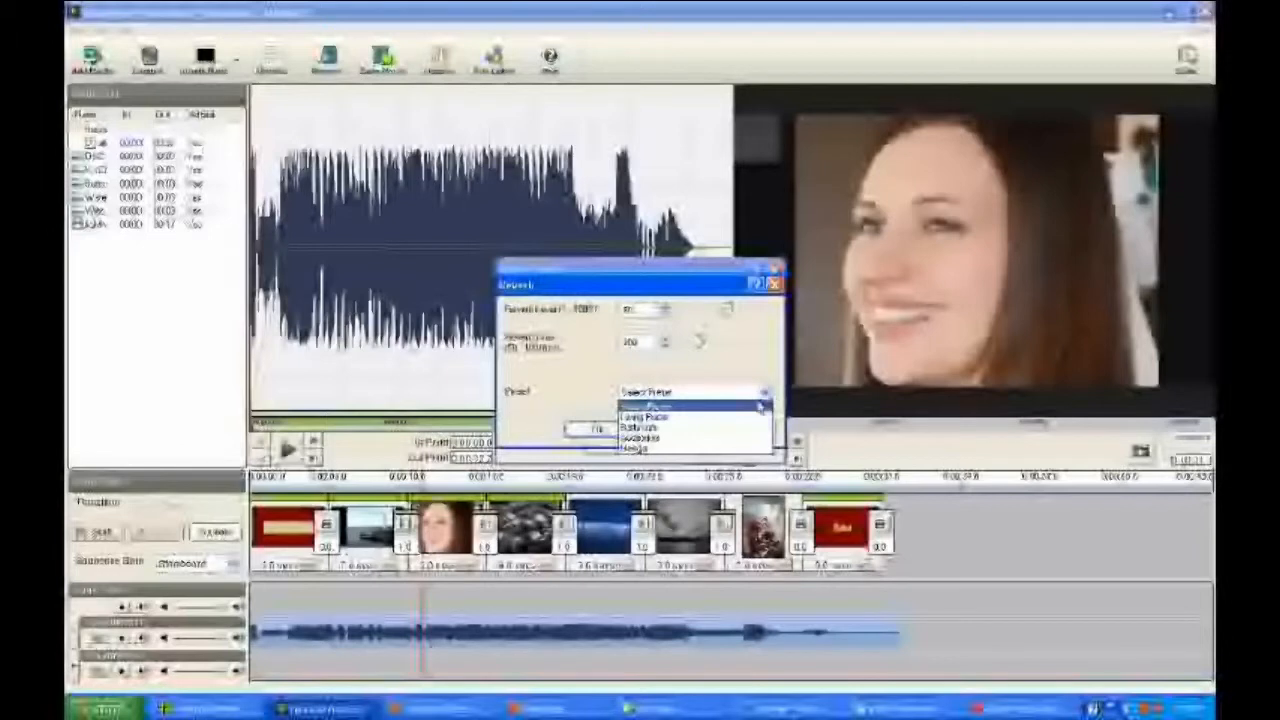
left_click(709, 450)
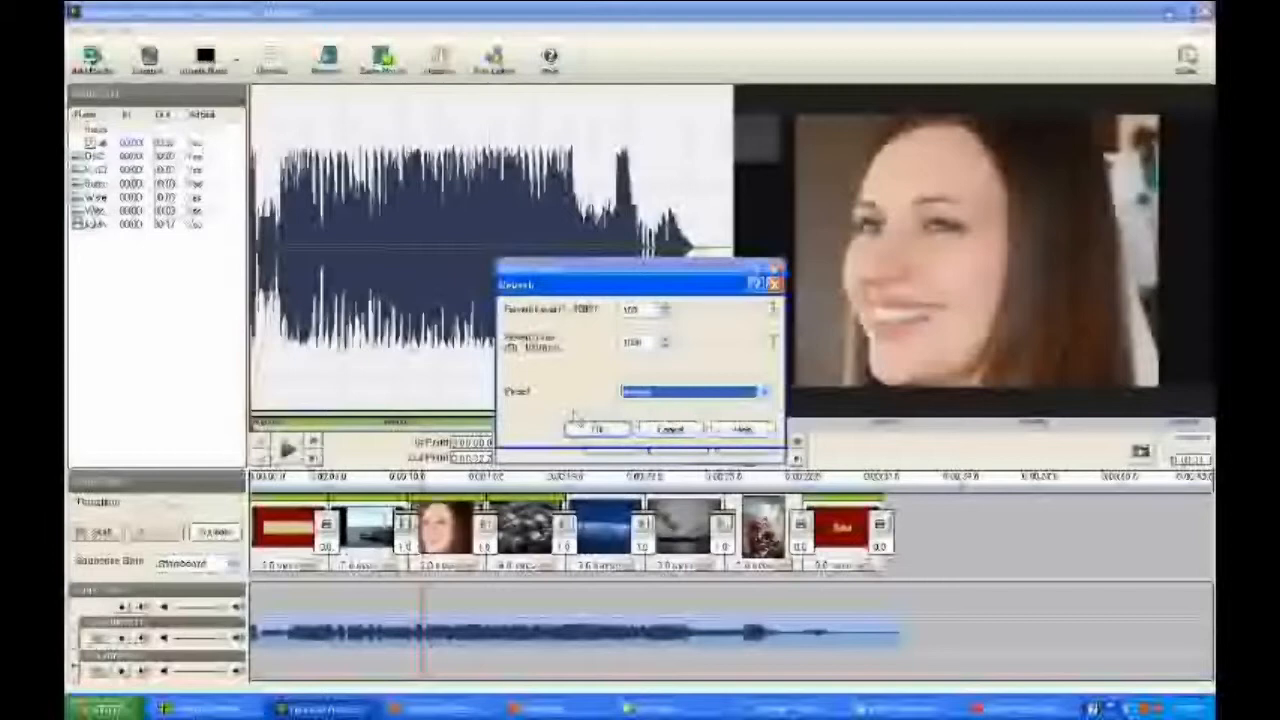
left_click(594, 432)
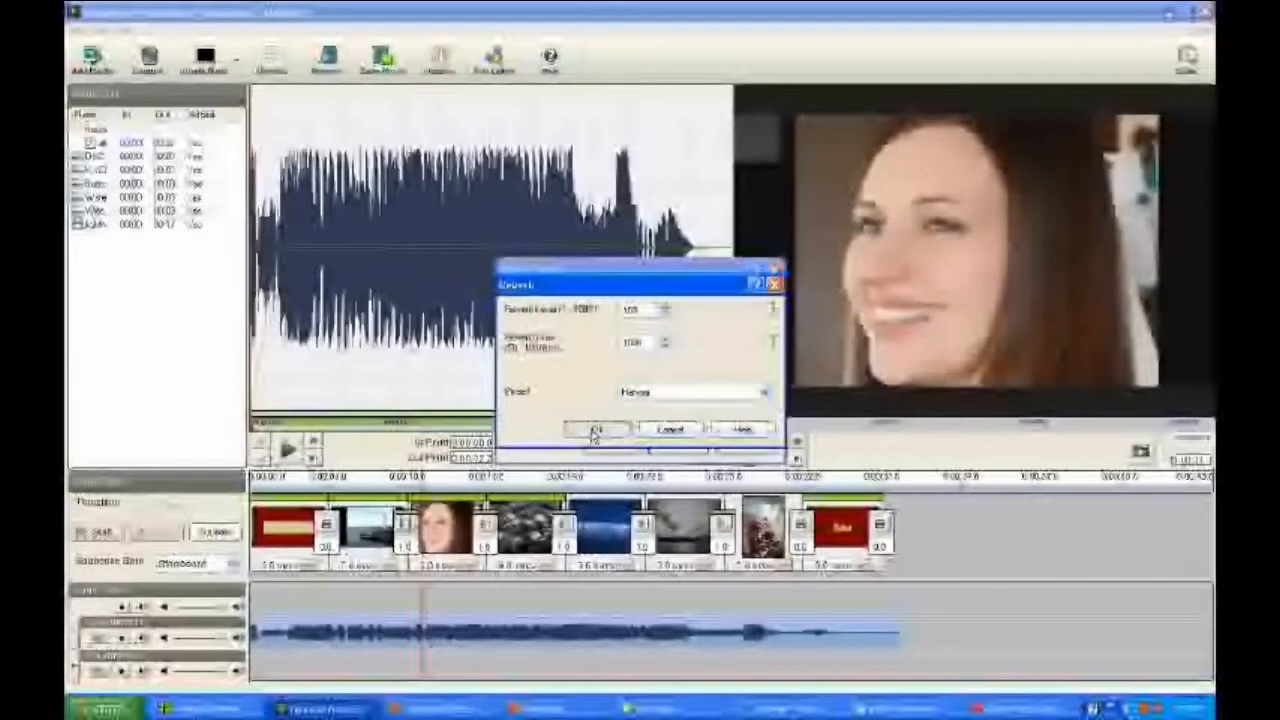
left_click(609, 444)
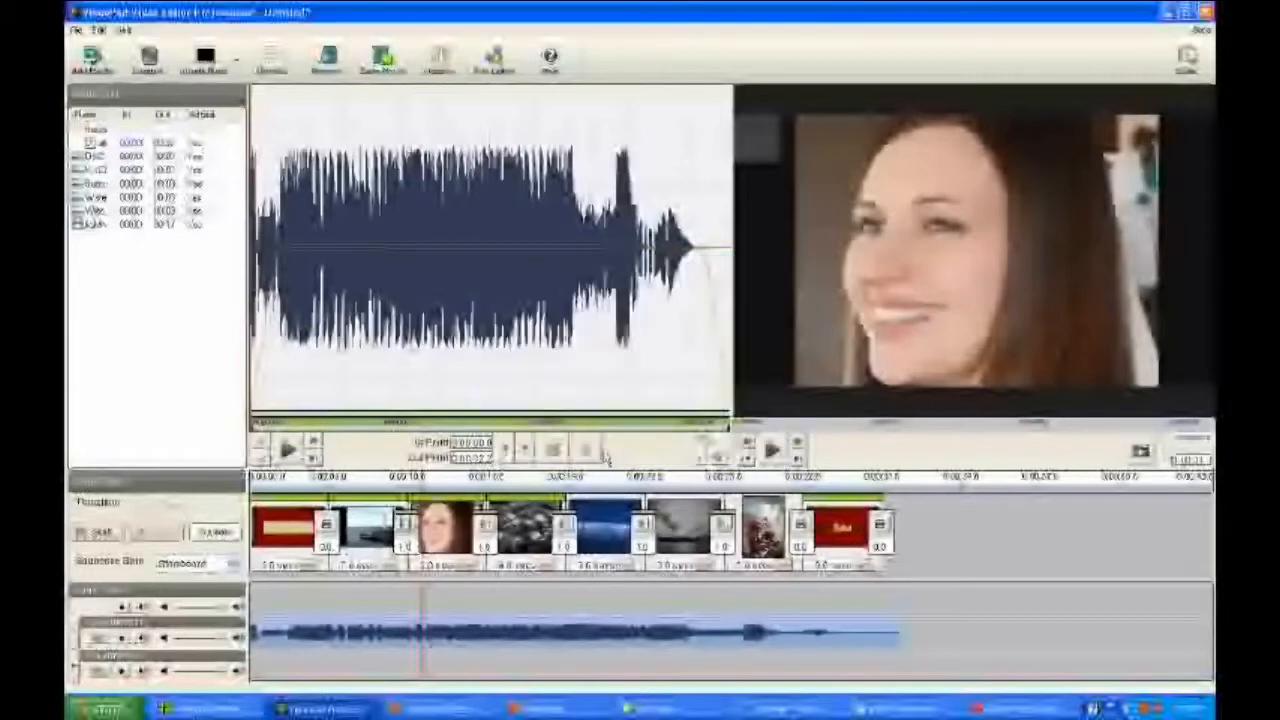
Step: Return the sequence cursor to the start and play part of the music clip to listen to it
left_click(299, 494)
left_click_drag(302, 494, 251, 493)
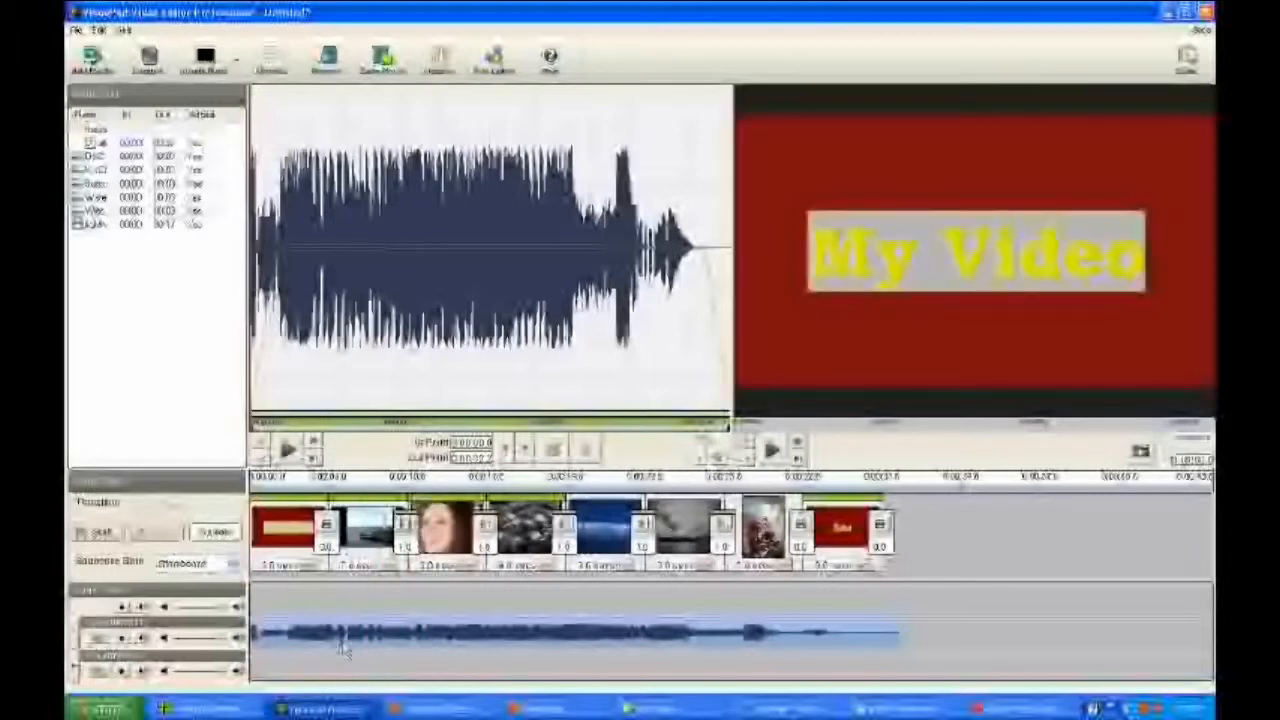
left_click(287, 450)
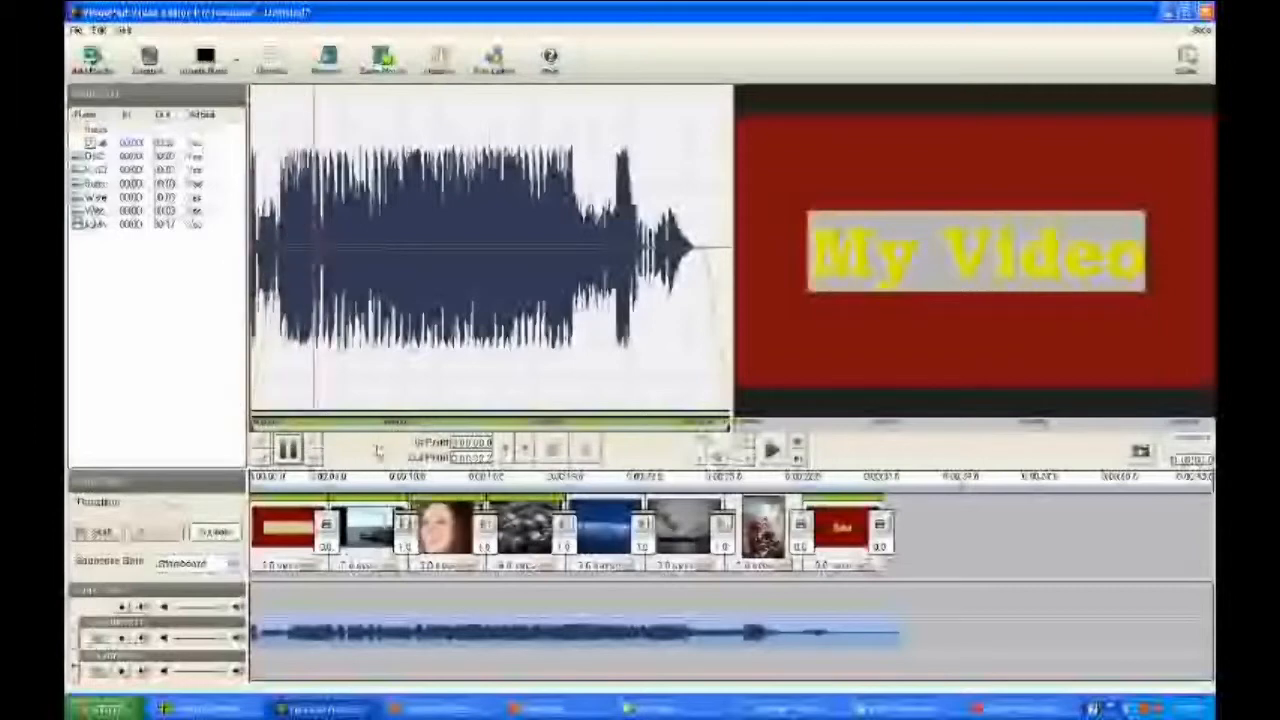
left_click(287, 450)
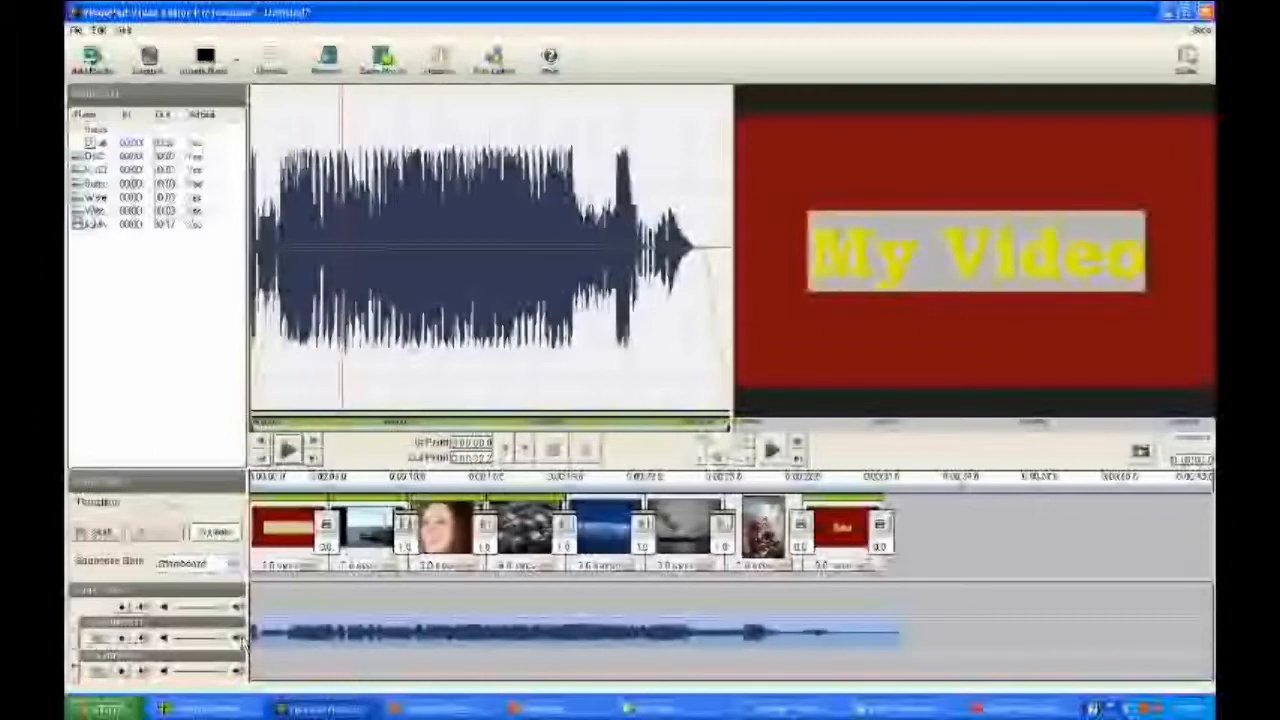
Step: Lower the music track's volume to around the middle of its range, playing the clip at intervals to check the level
left_click_drag(221, 640, 191, 640)
left_click(289, 451)
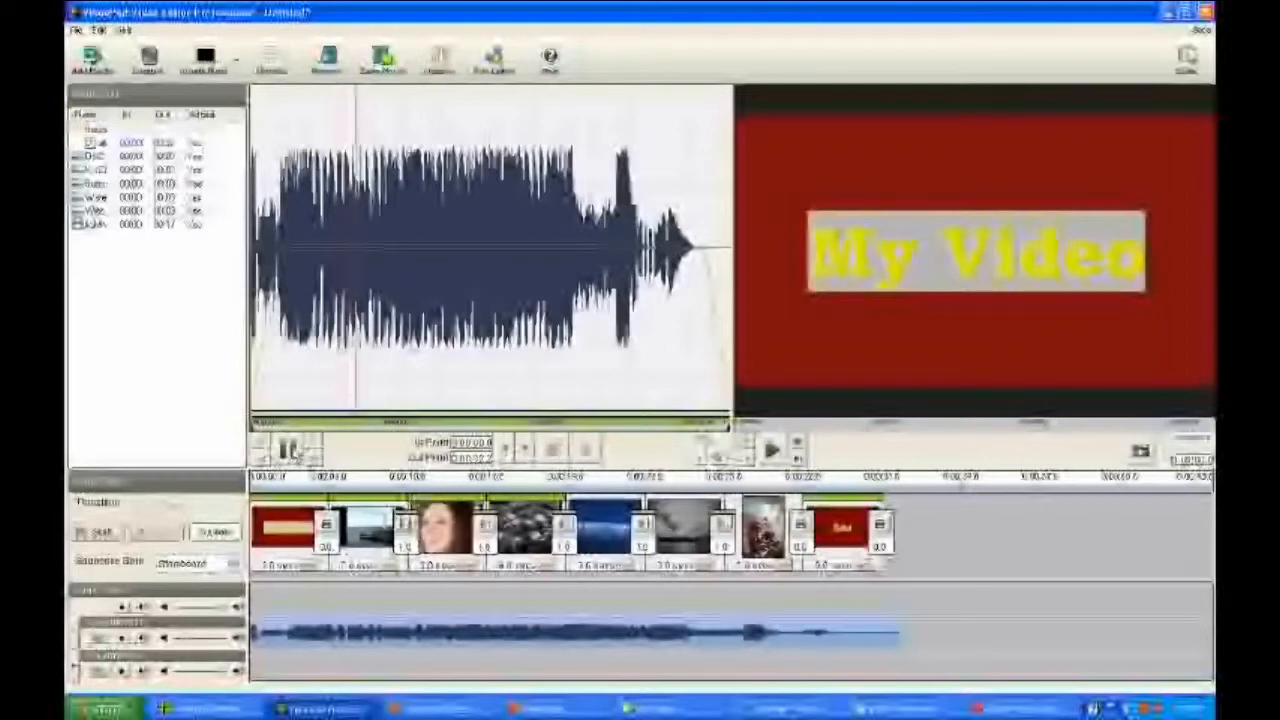
left_click(292, 451)
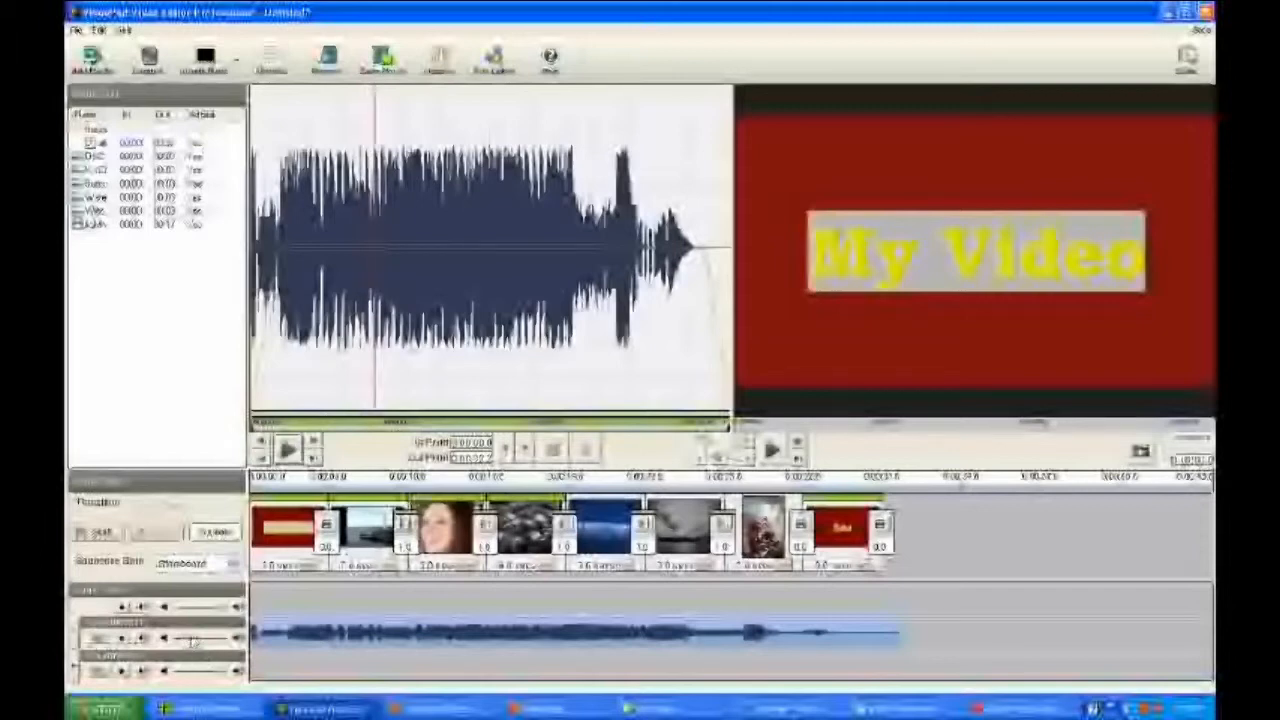
left_click(290, 451)
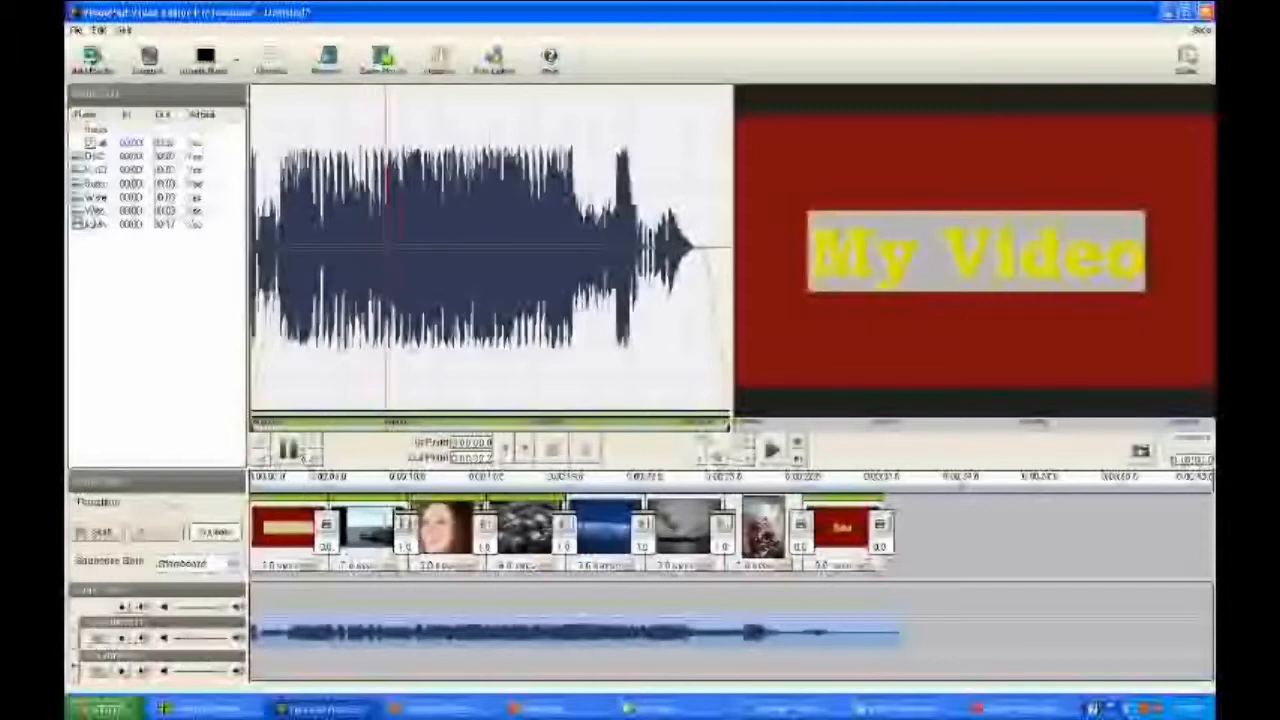
left_click(290, 451)
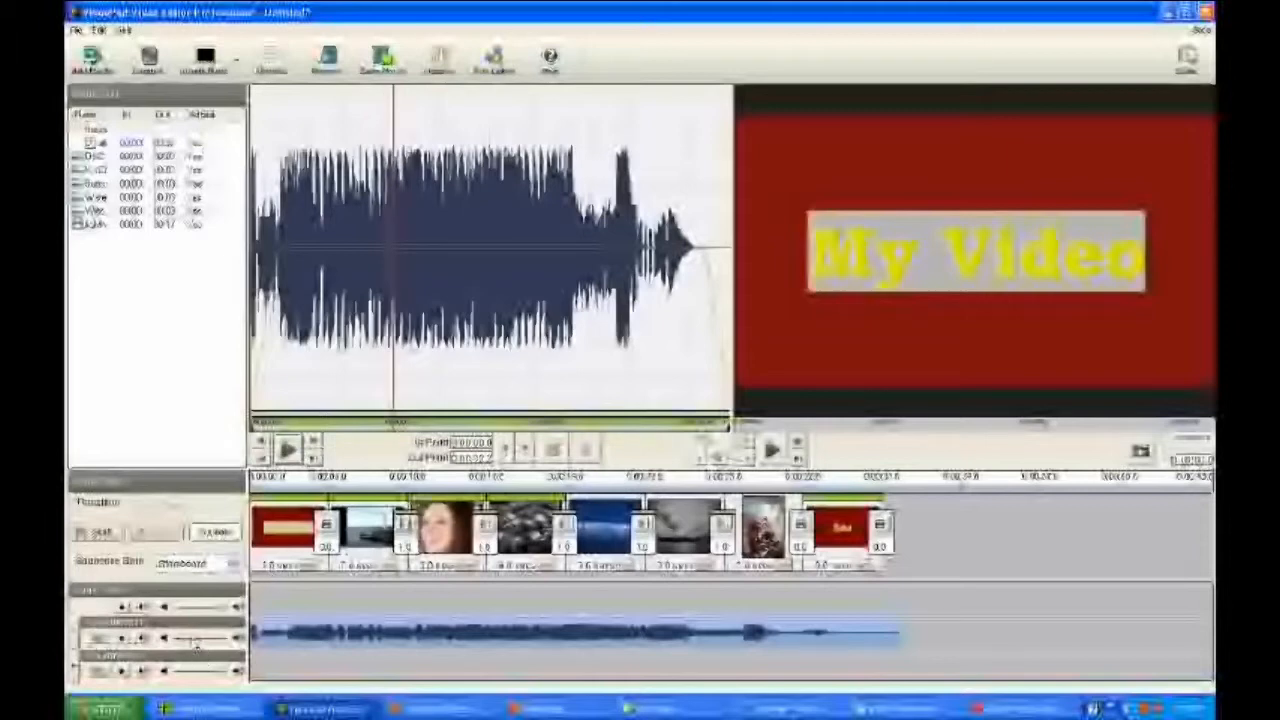
left_click(291, 451)
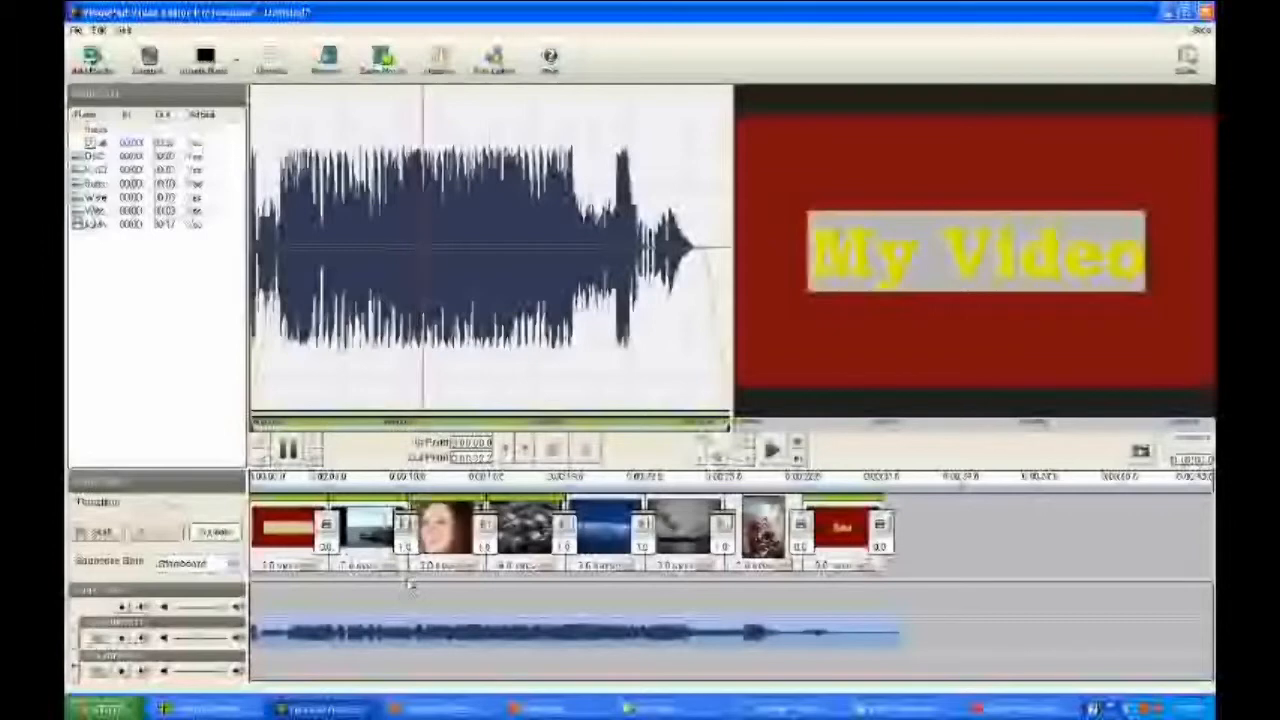
left_click(288, 451)
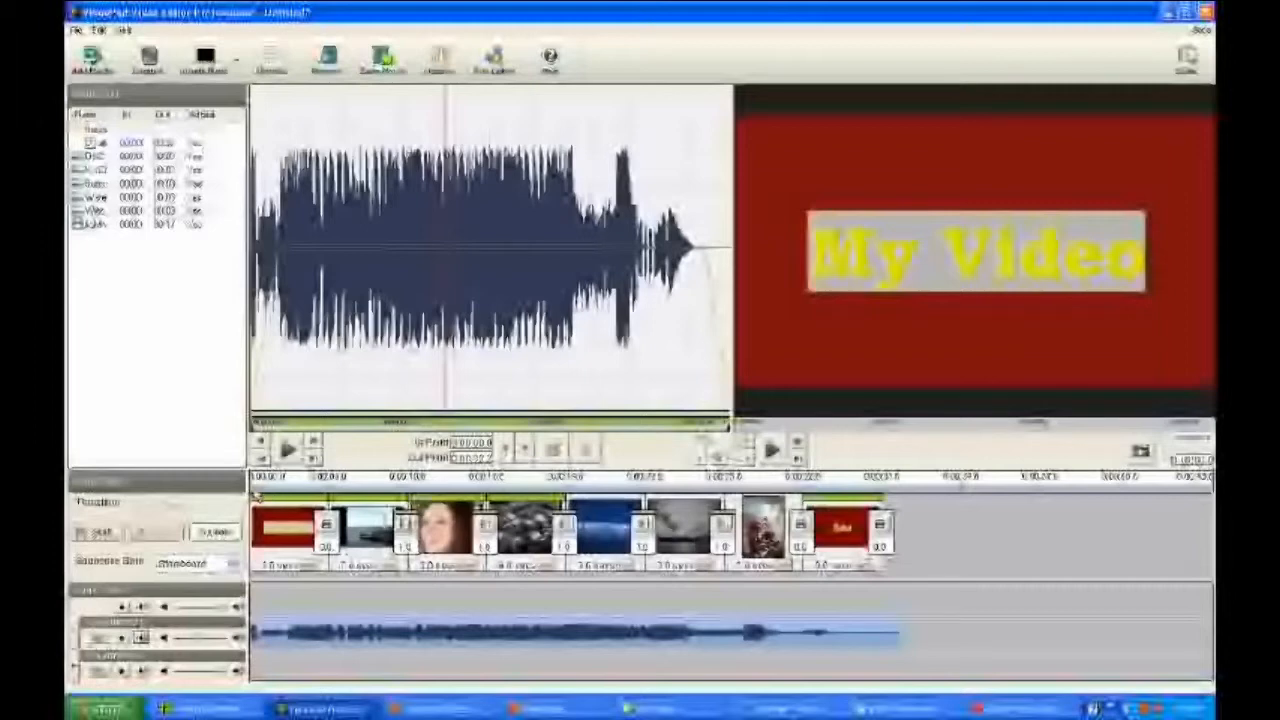
Step: Split the music track at the end of the last video clip and delete the leftover audio piece
left_click_drag(257, 495, 883, 506)
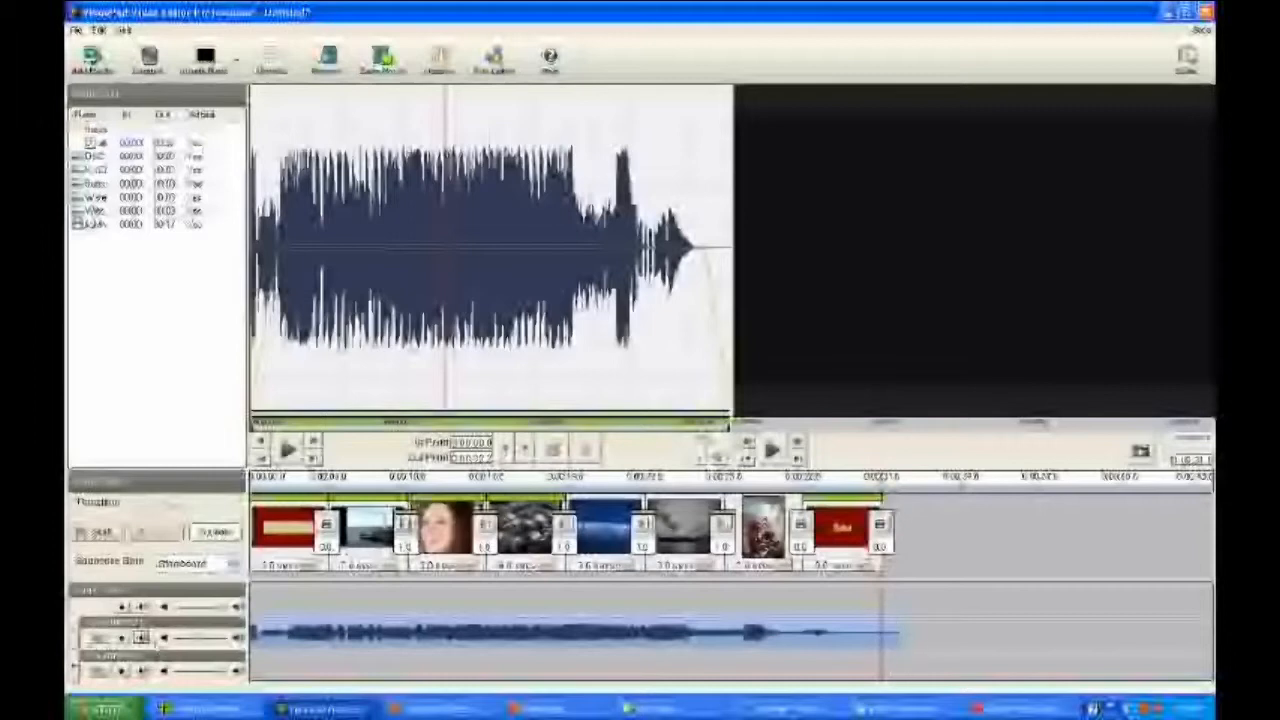
left_click(98, 639)
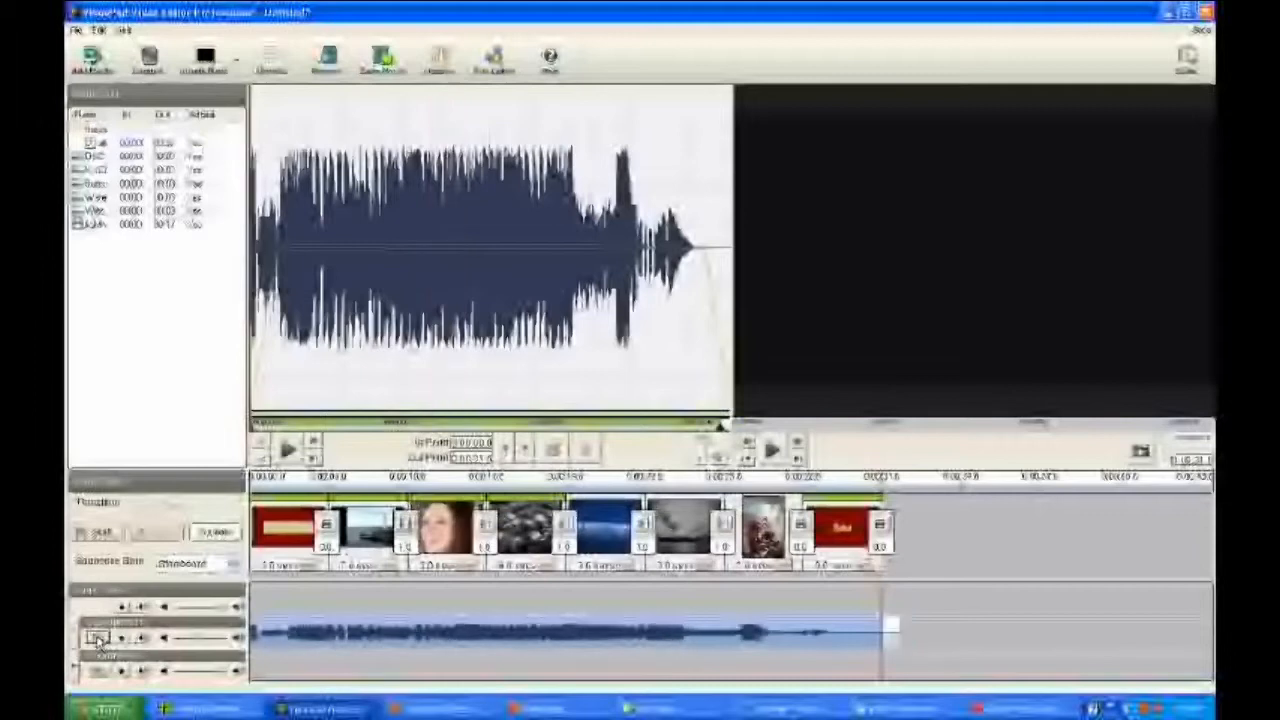
left_click(896, 635)
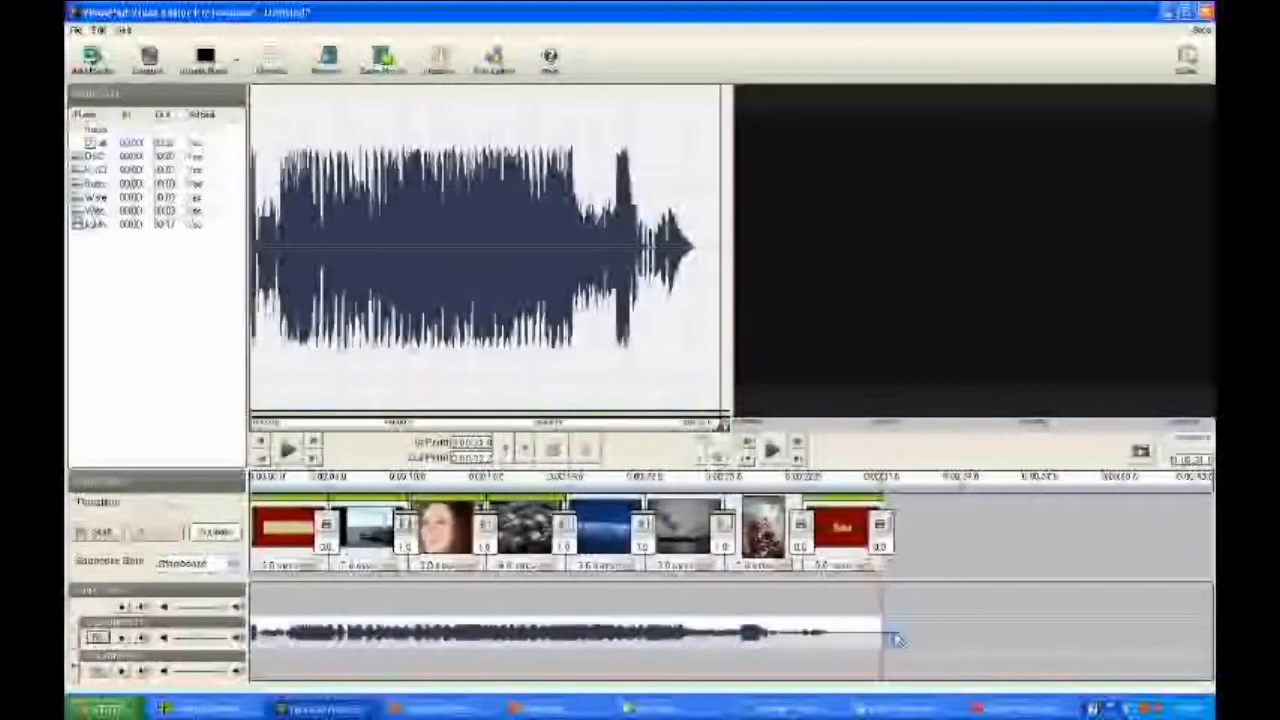
left_click(1032, 642)
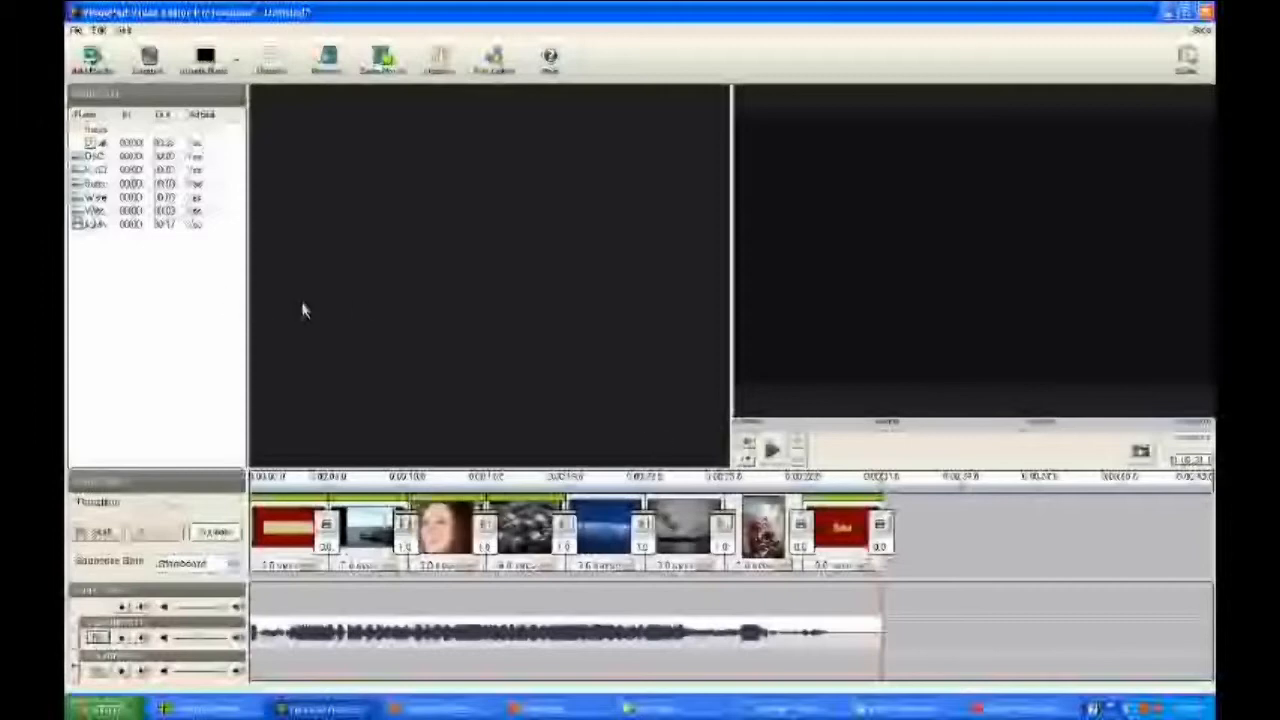
Step: Preview the sequence full screen from the beginning and leave the preview
left_click_drag(885, 491, 74, 505)
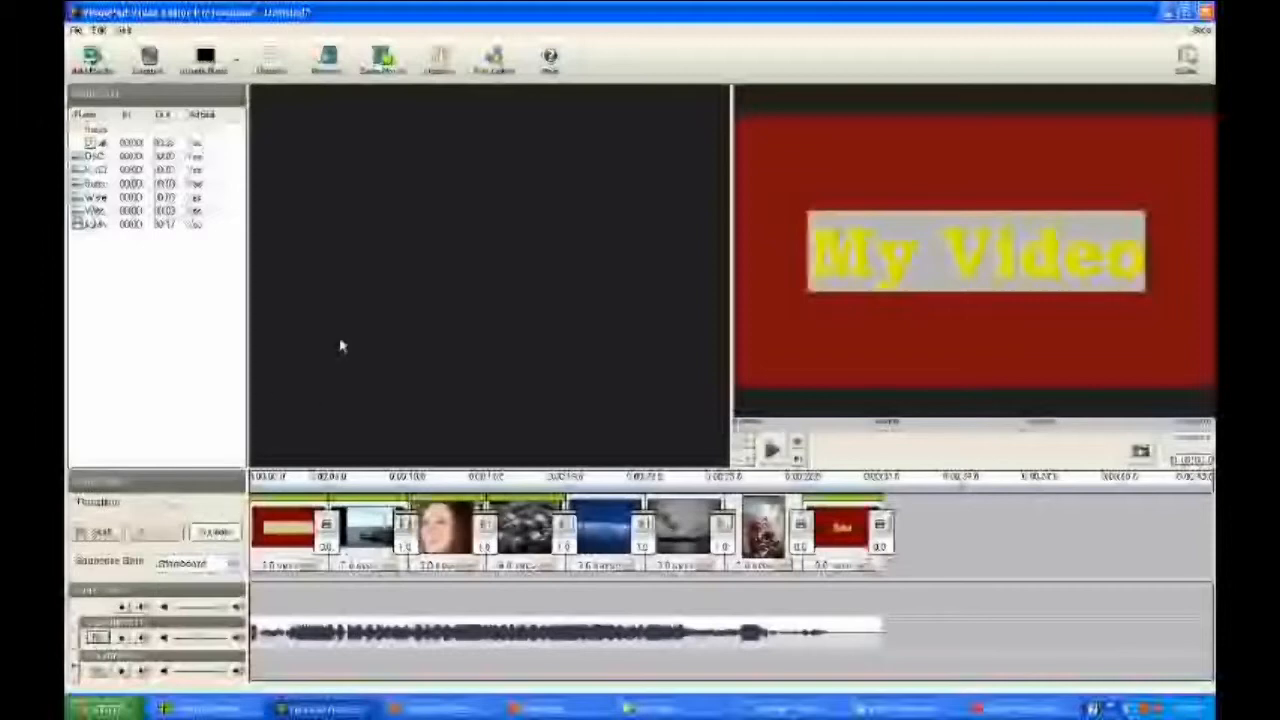
left_click(327, 62)
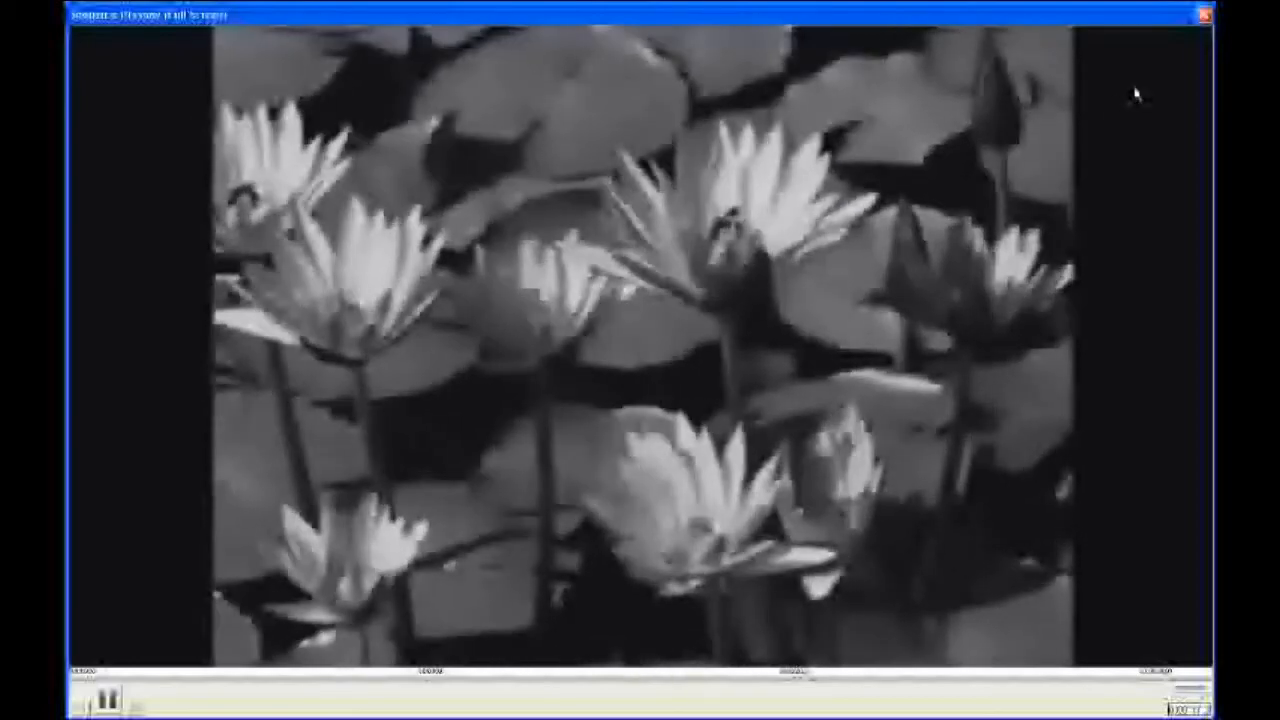
key("Escape")
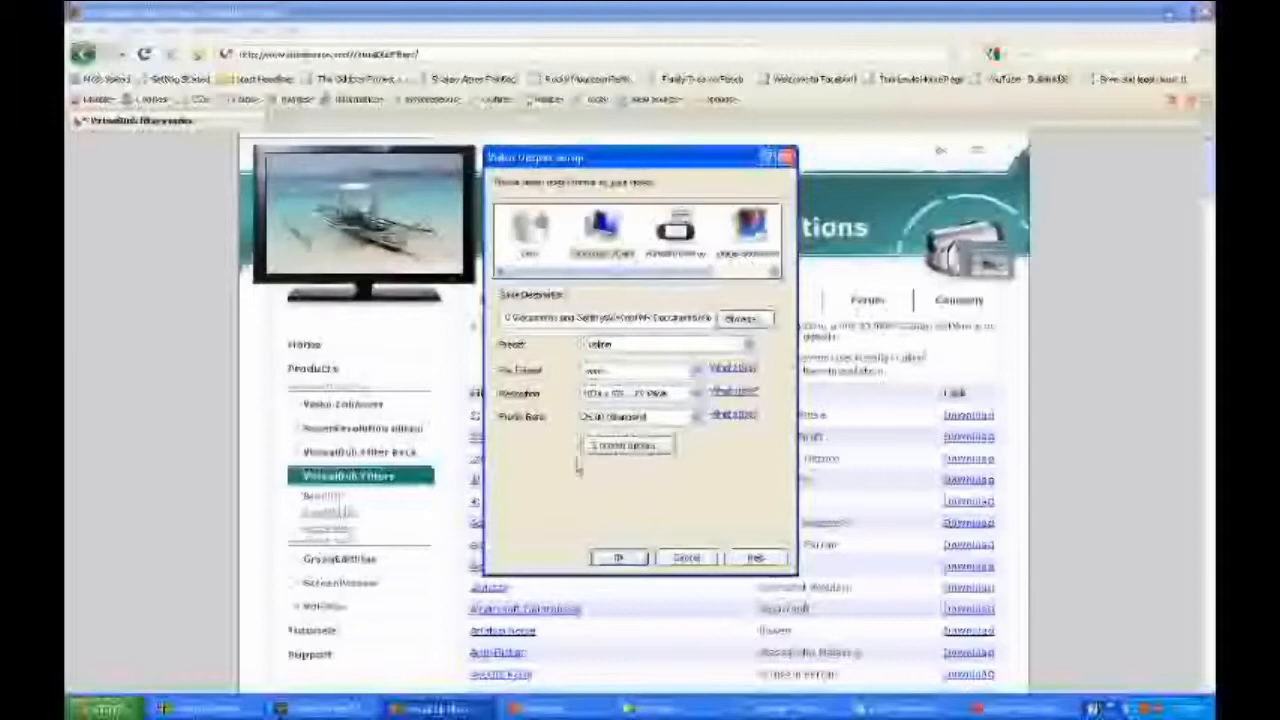
Step: Review the export's file format and resolution choices and the Windows Media encoding settings, leaving them as they are
left_click(698, 371)
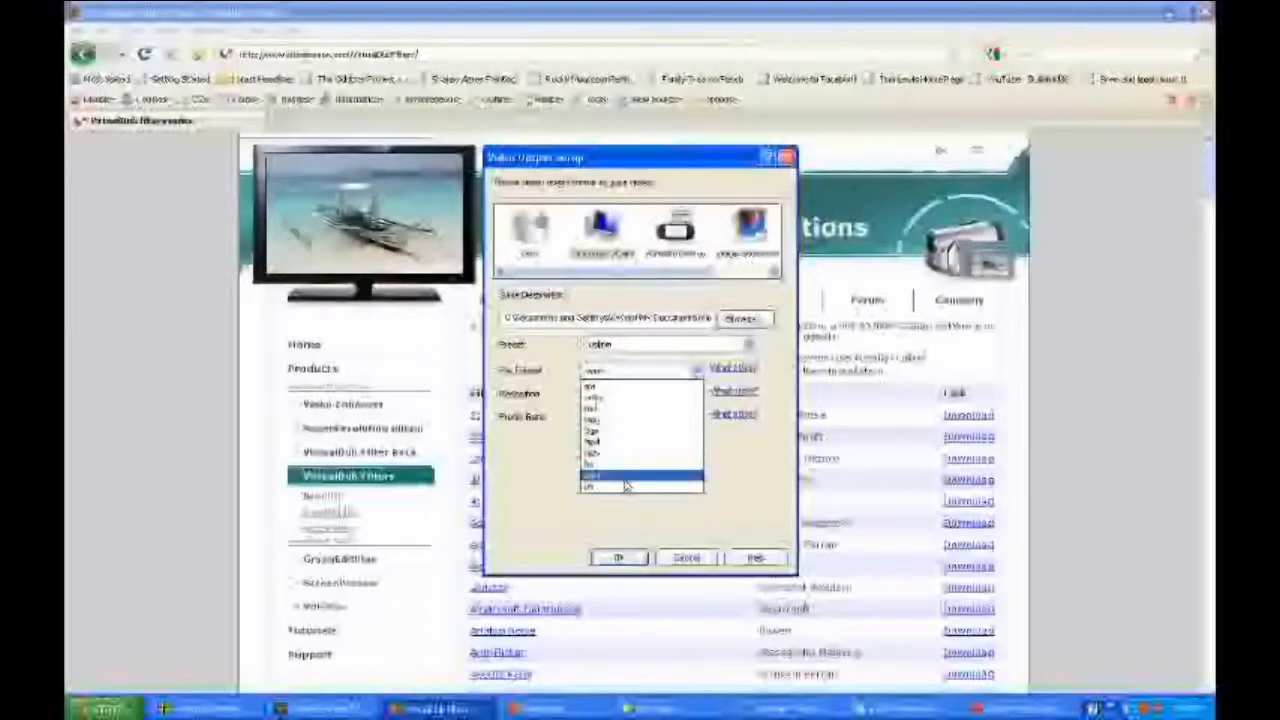
left_click(682, 384)
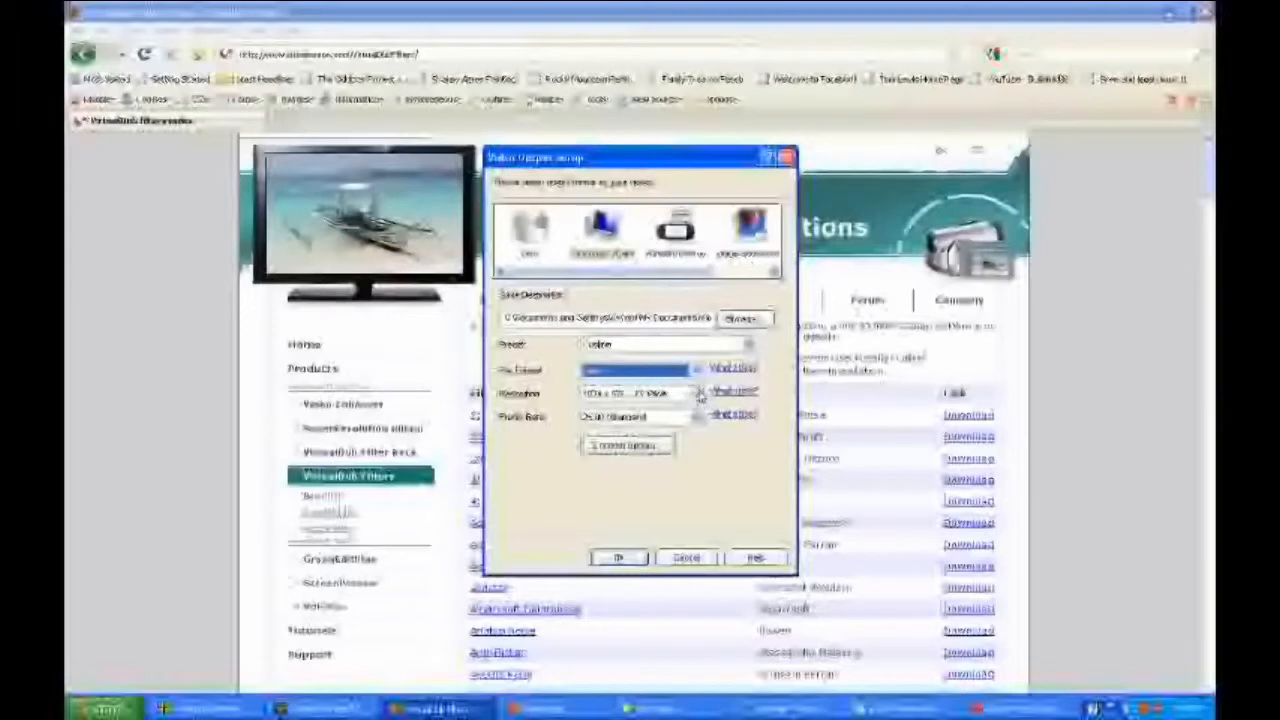
left_click(697, 393)
left_click(697, 395)
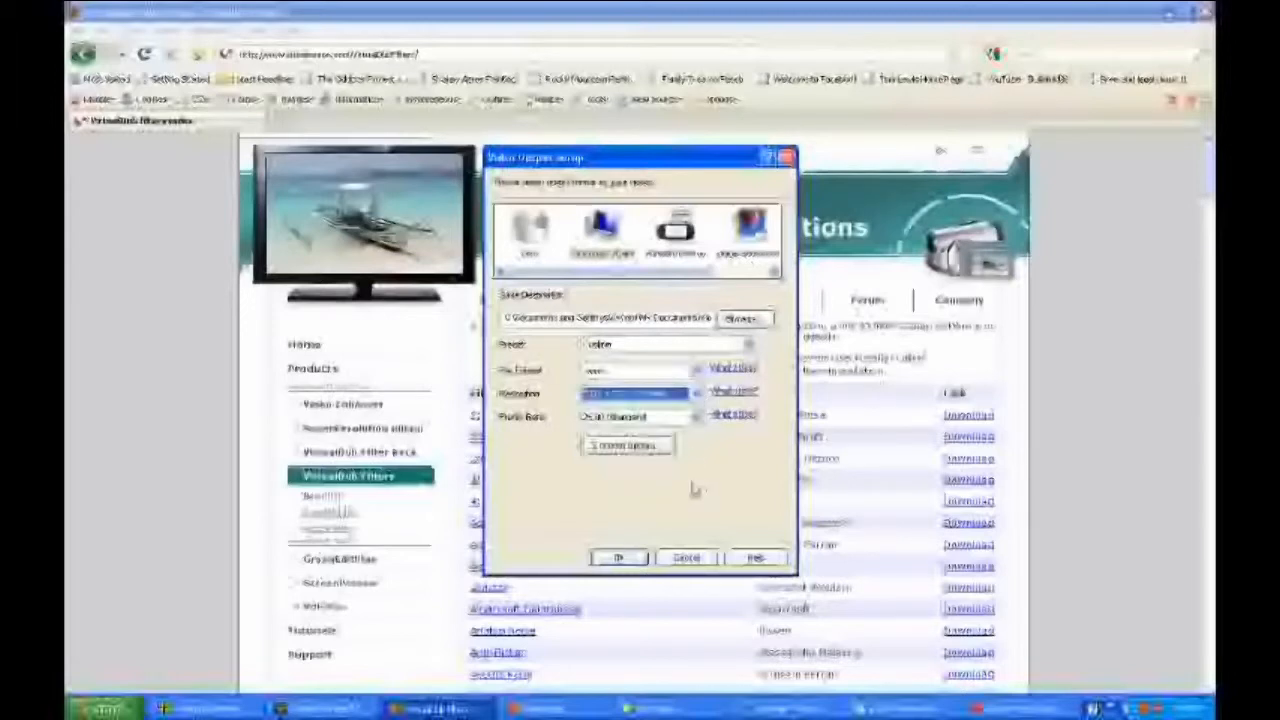
left_click(658, 452)
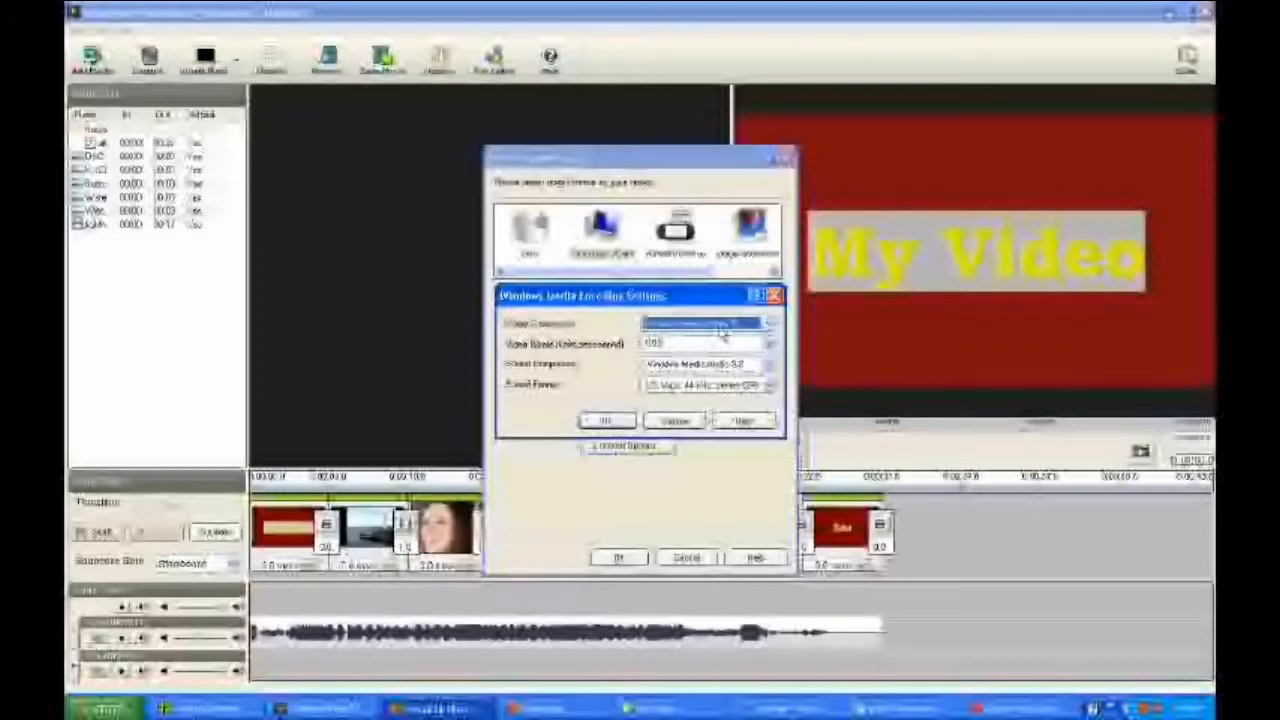
left_click(618, 424)
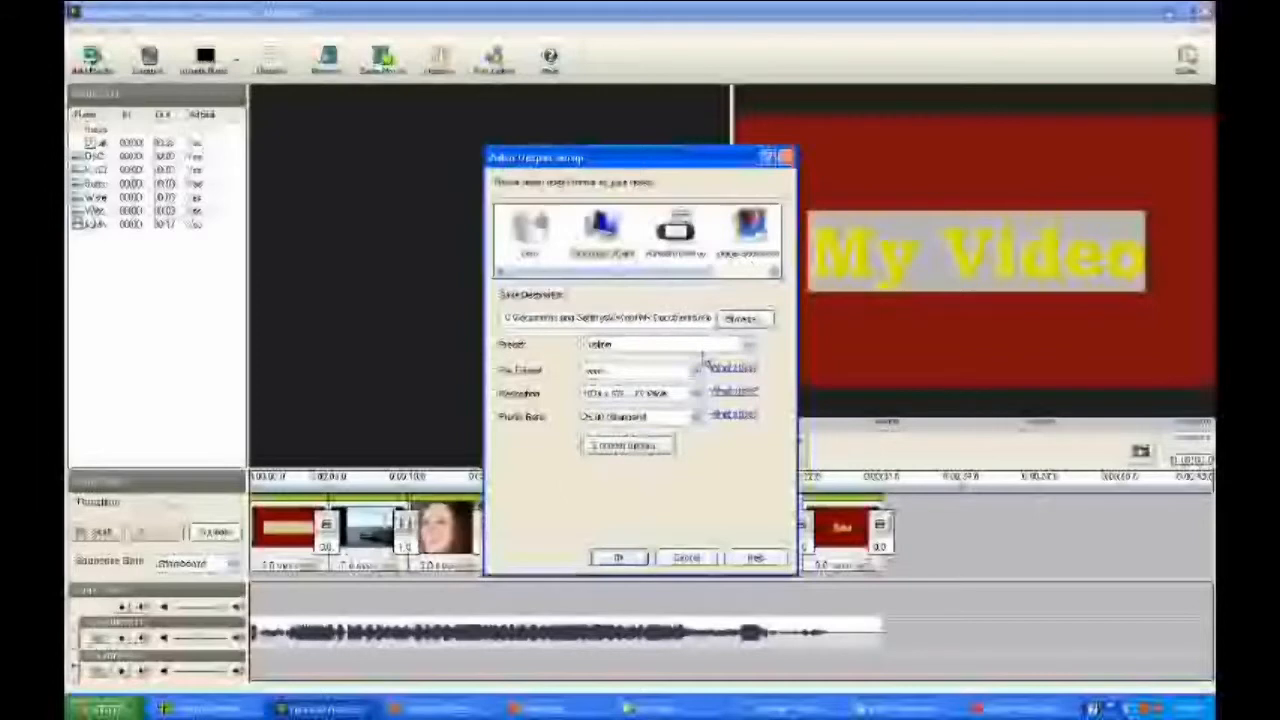
Step: Rename the output file in the save path as "My video", keeping the .wmv extension, and export the movie
key("End")
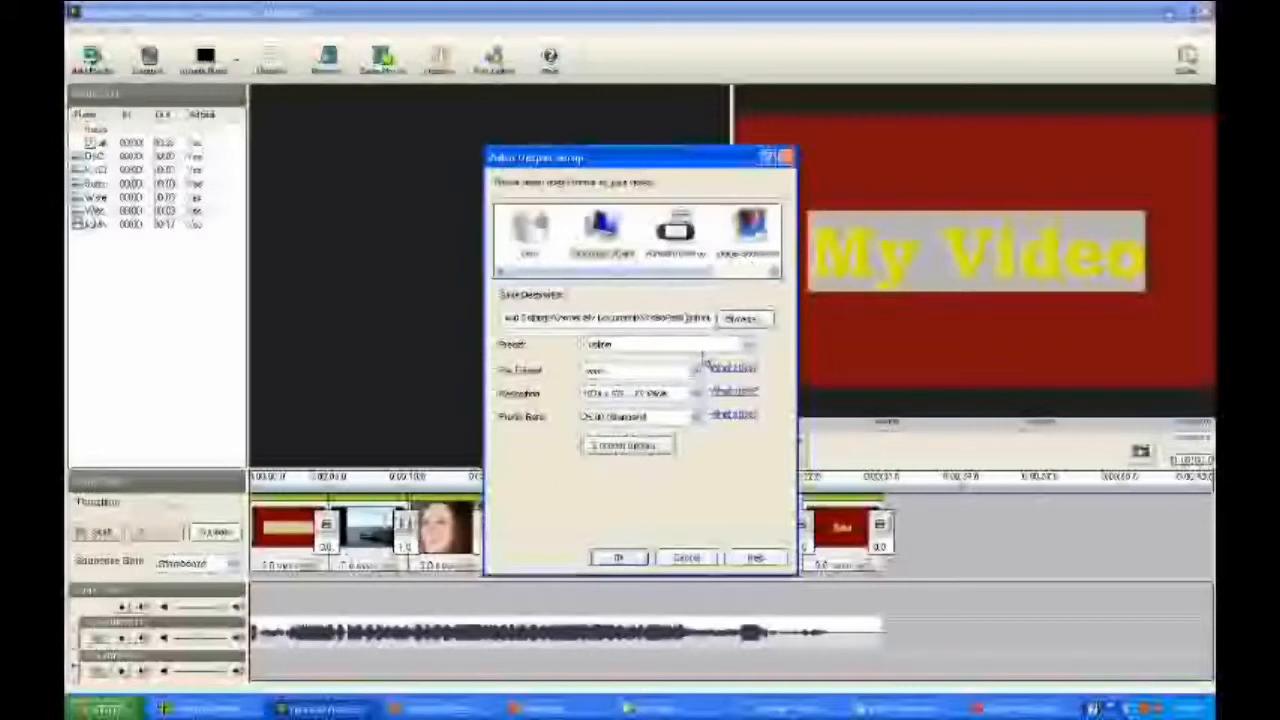
key("Right")
key("Right")
key("Right")
key("Right")
key("Right")
key("Right")
key("Right")
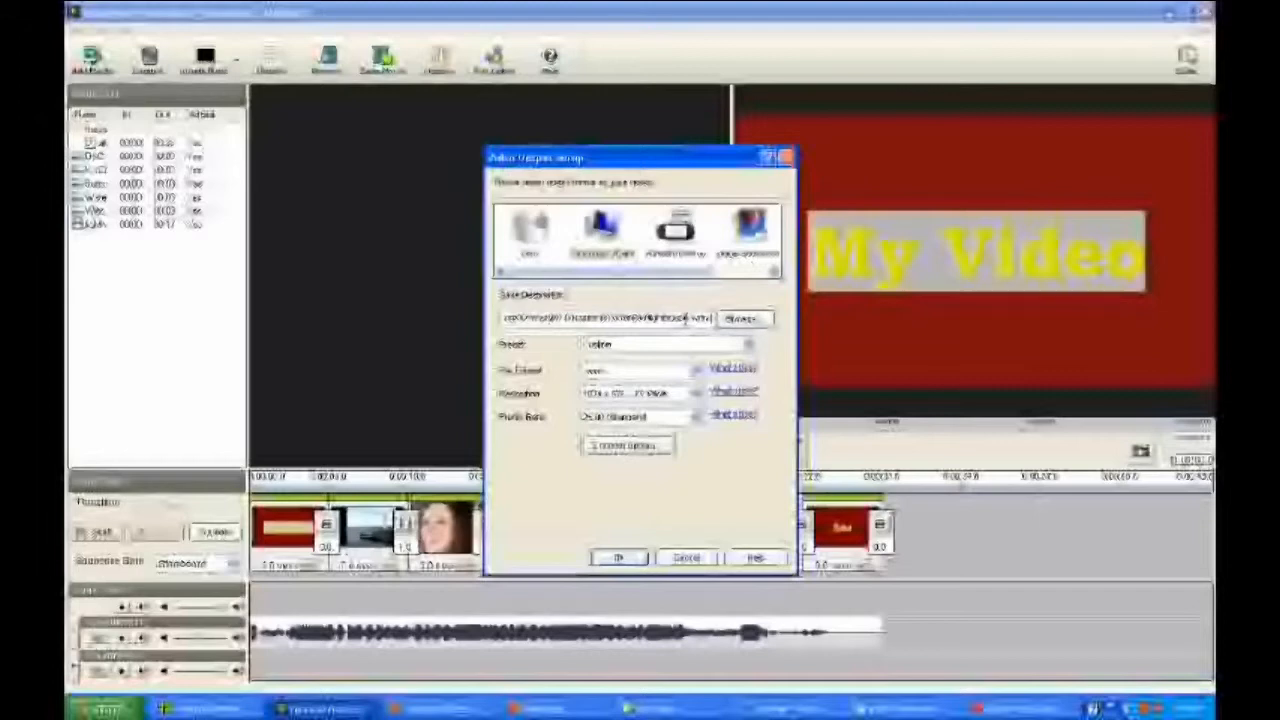
left_click_drag(687, 318, 650, 318)
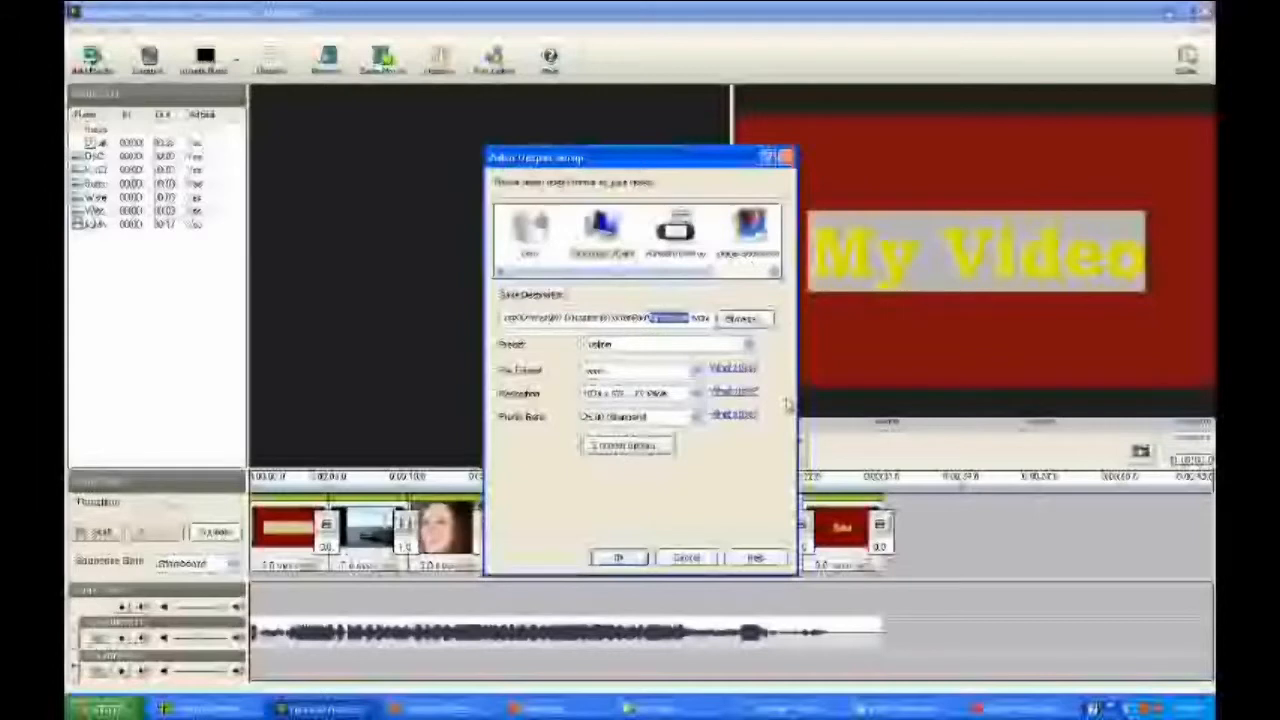
type("My vi")
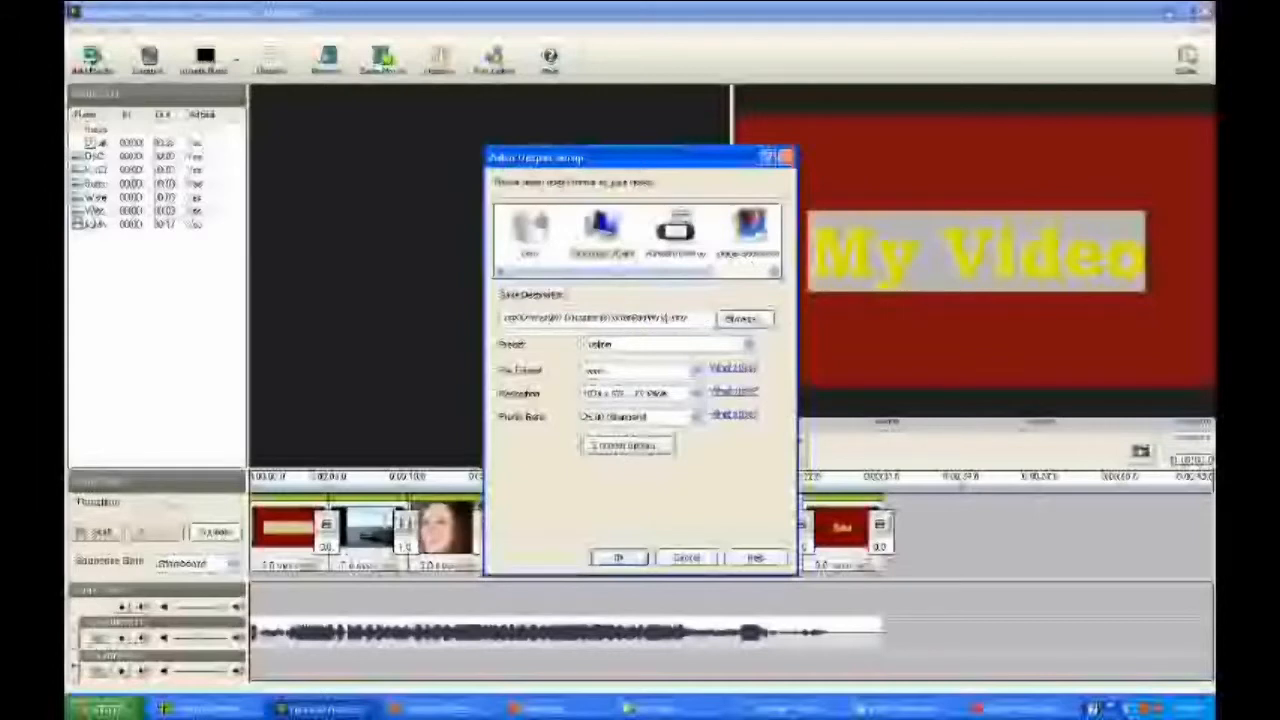
type("deo")
left_click(618, 557)
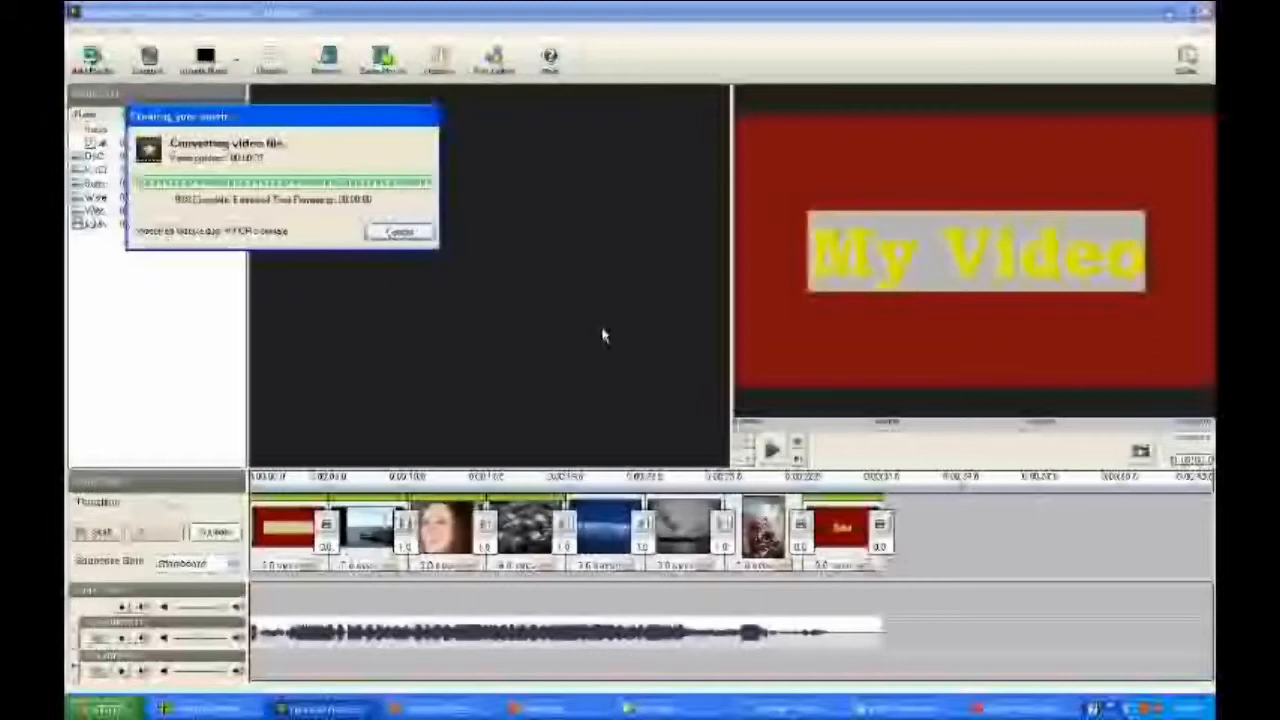
left_click(641, 414)
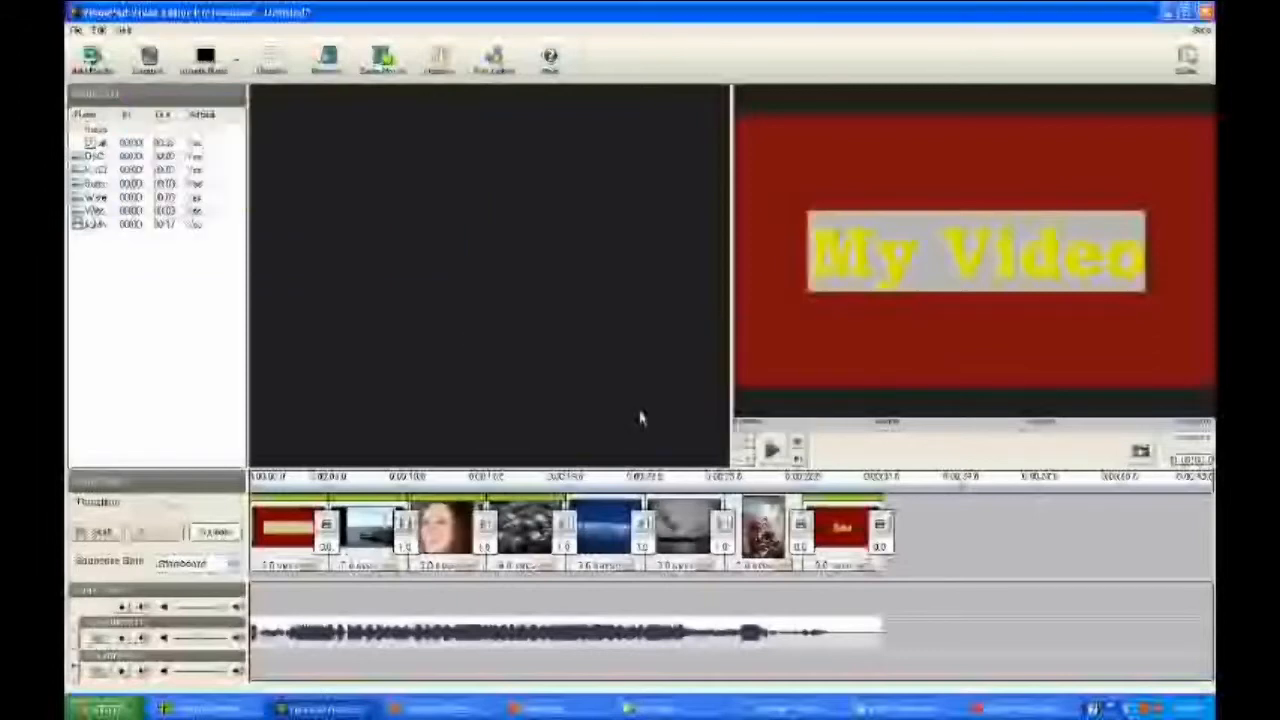
Step: Switch to Windows Explorer, list the VideoPad folder in My Documents with file details, and play the exported movie in Windows Media Player
left_click(650, 709)
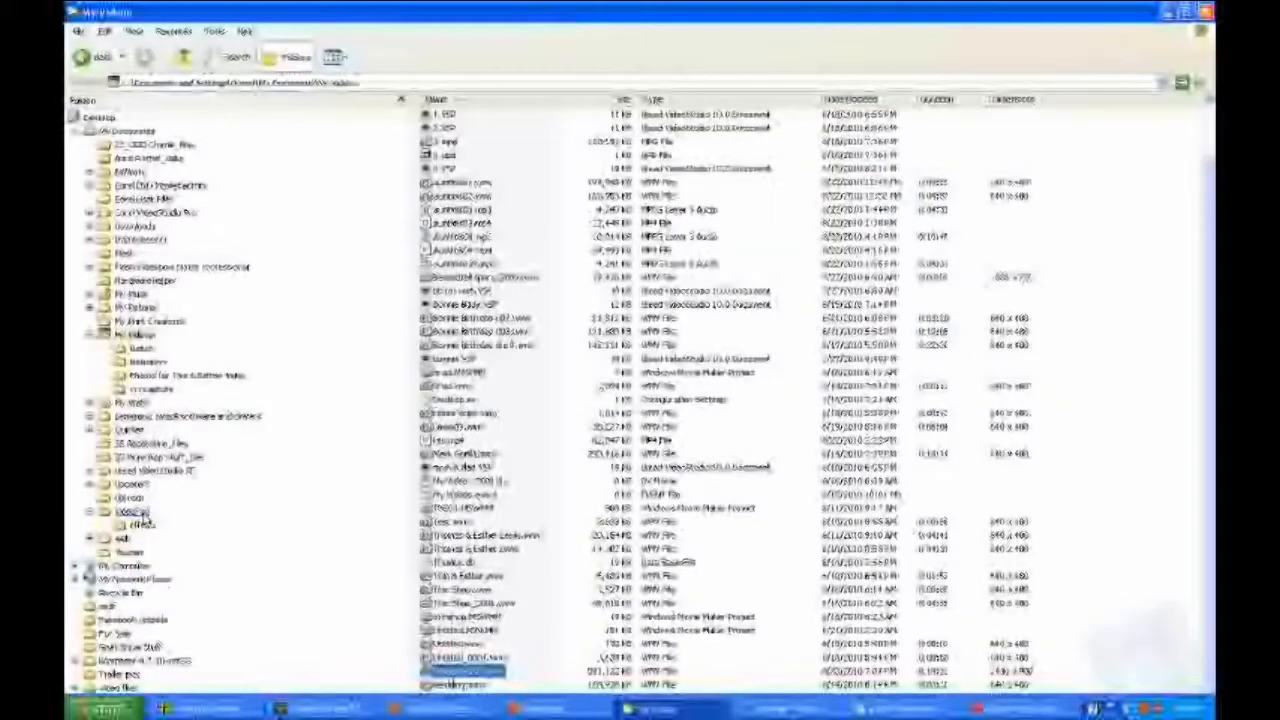
left_click(133, 512)
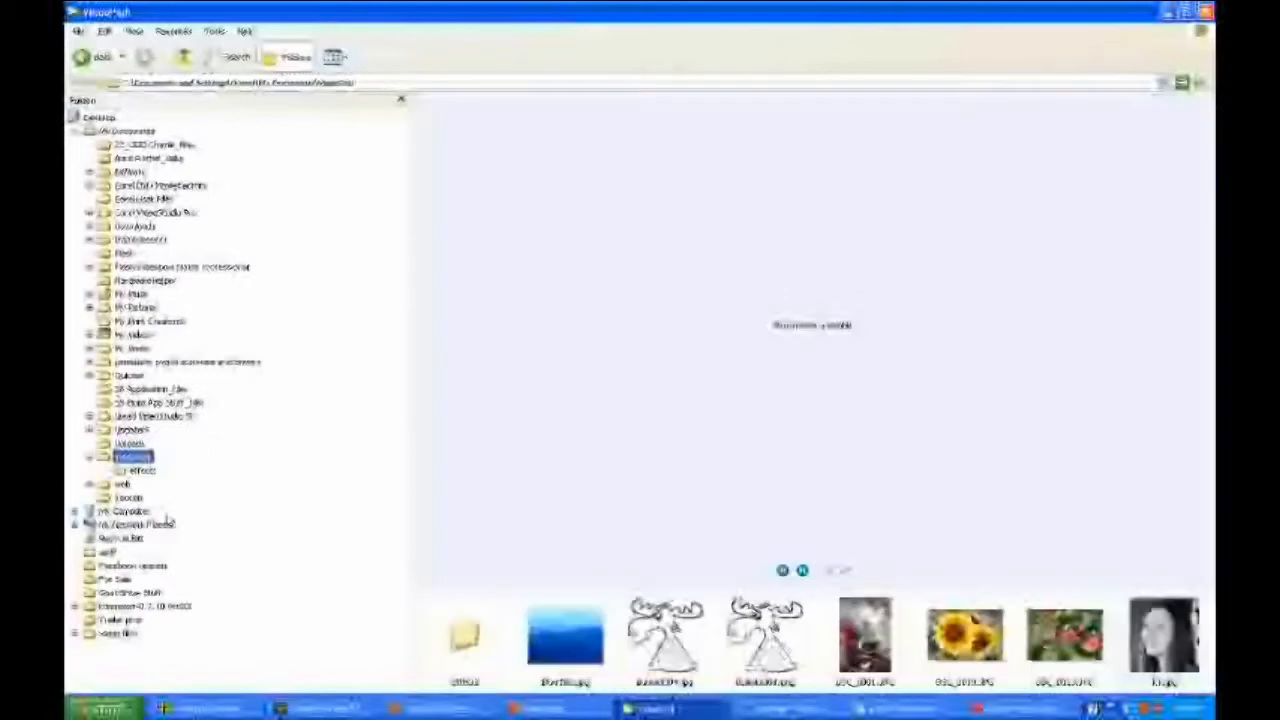
left_click(133, 31)
left_click(148, 163)
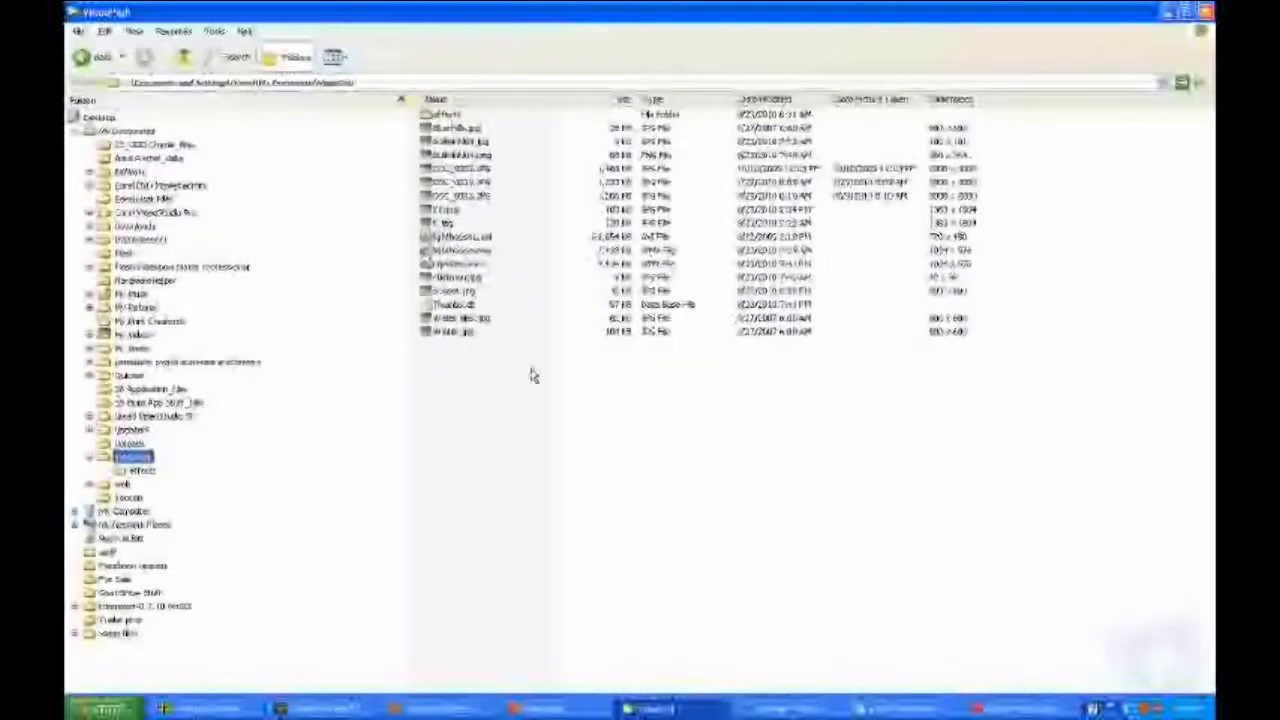
double_click(455, 268)
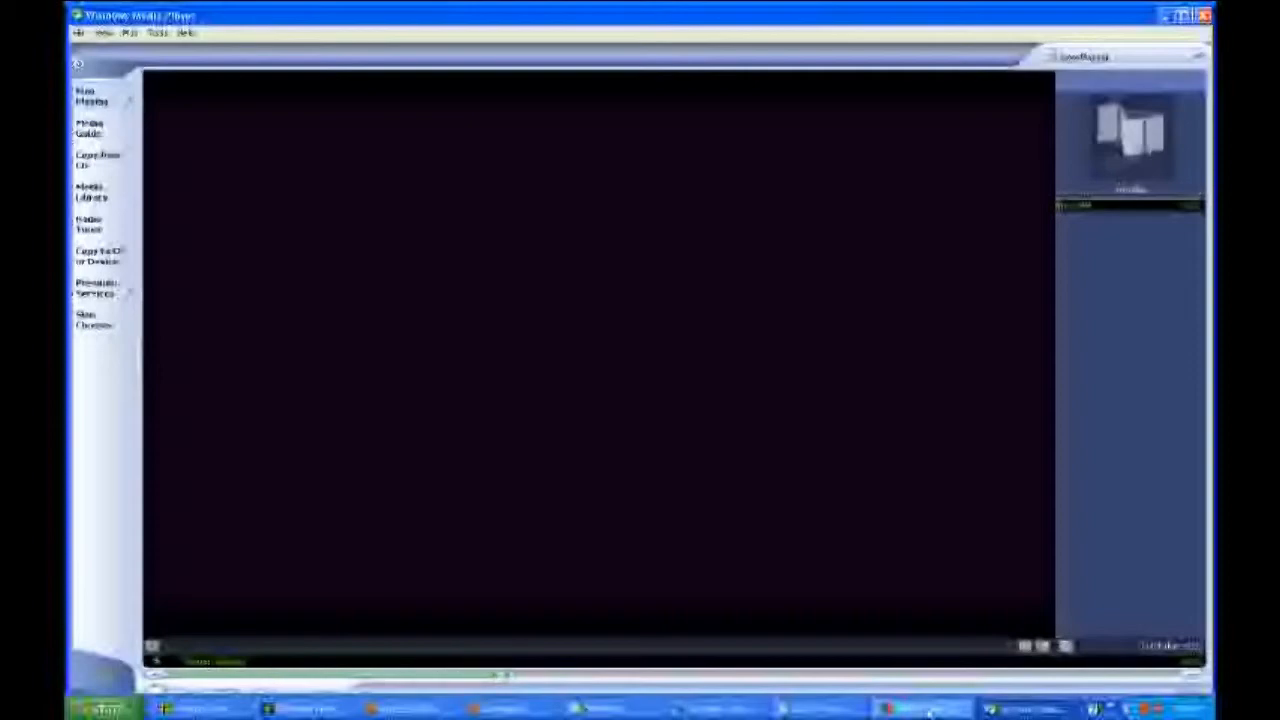
left_click(928, 710)
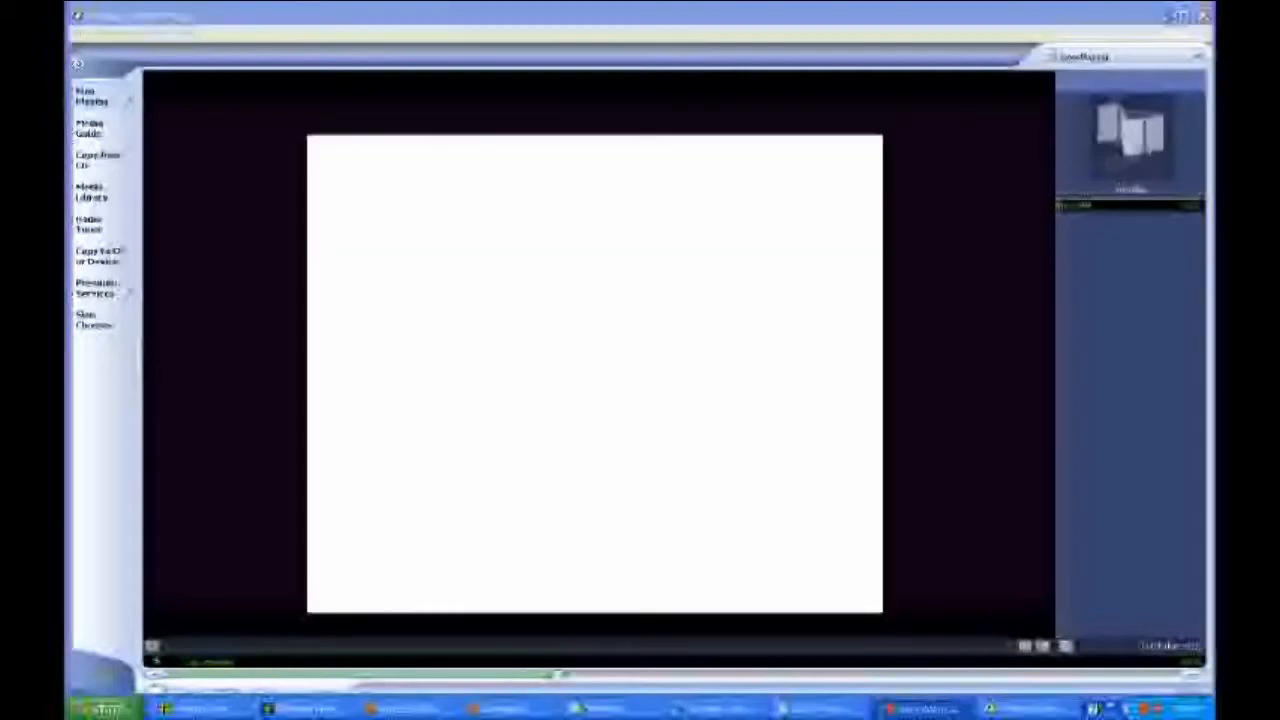